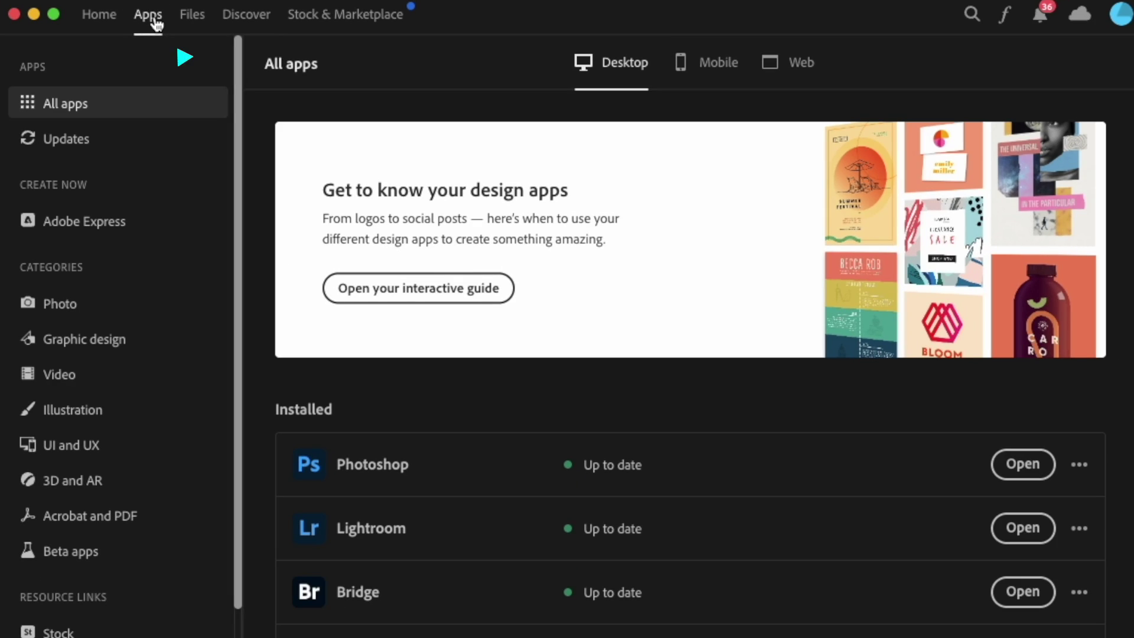
- Install Photoshop (Beta) from the Beta apps list in Creative Cloud
click(92, 550)
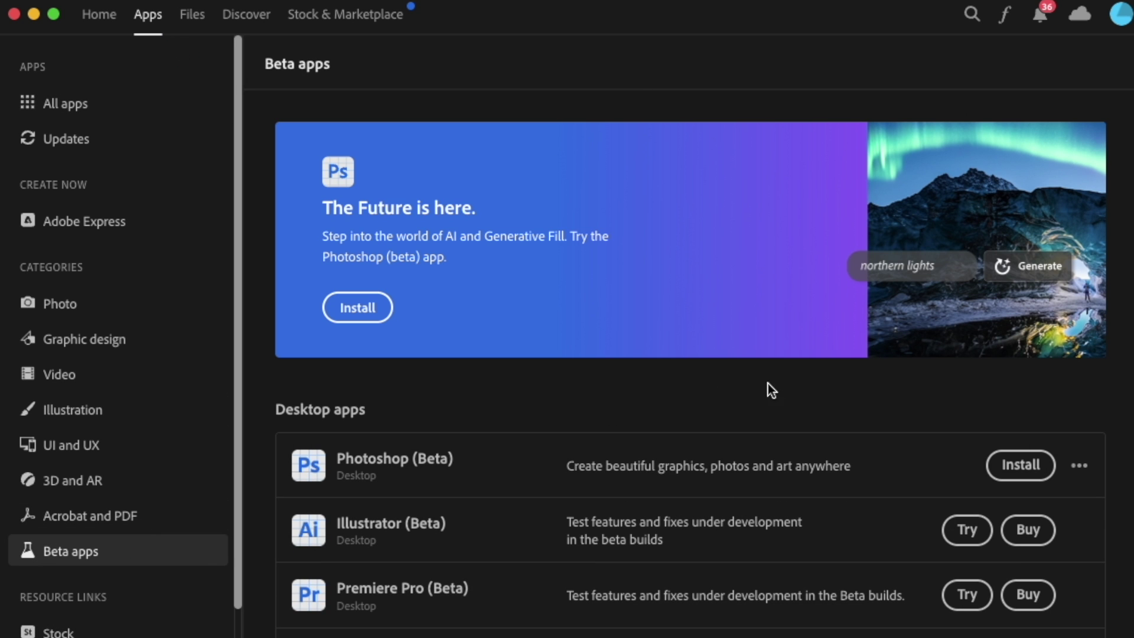
click(1028, 474)
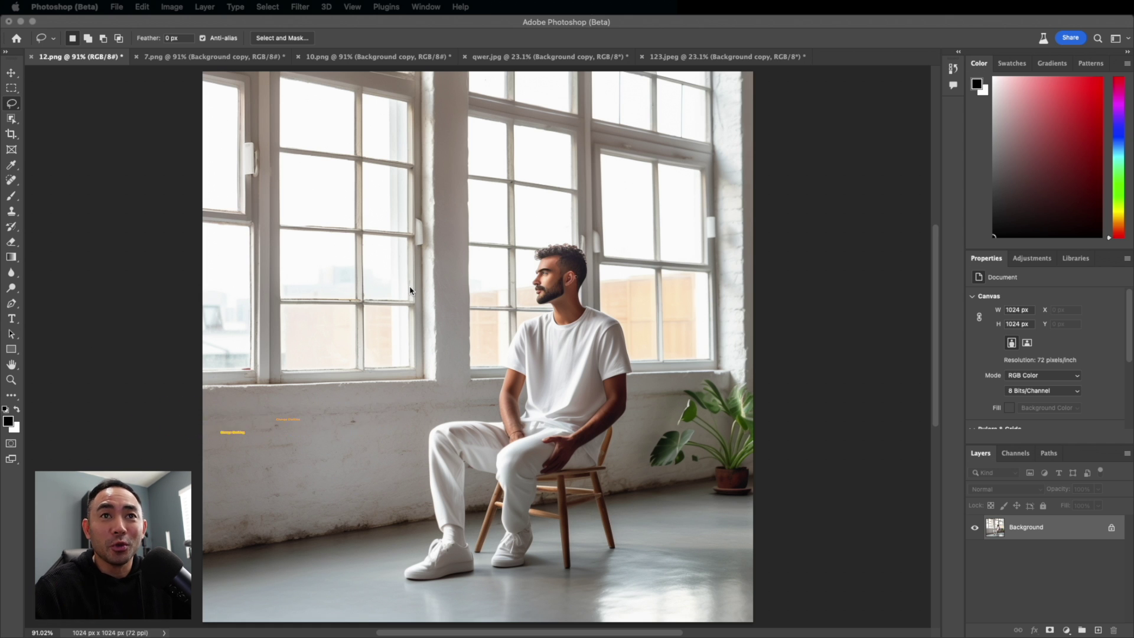
- Duplicate the Background layer of 12.png
click(249, 115)
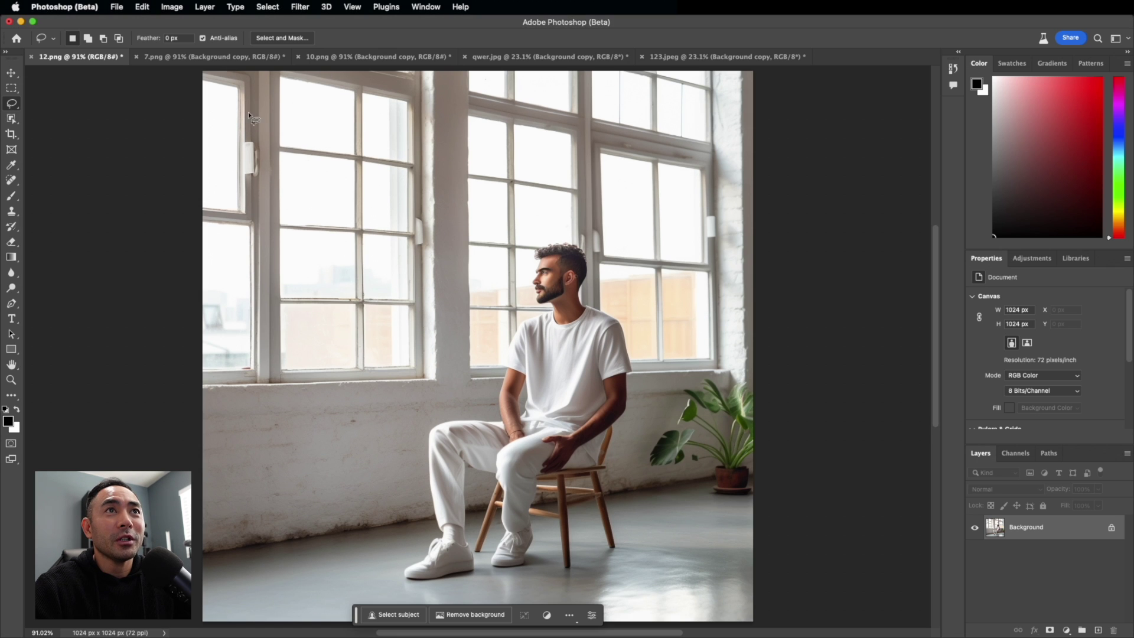
click(202, 7)
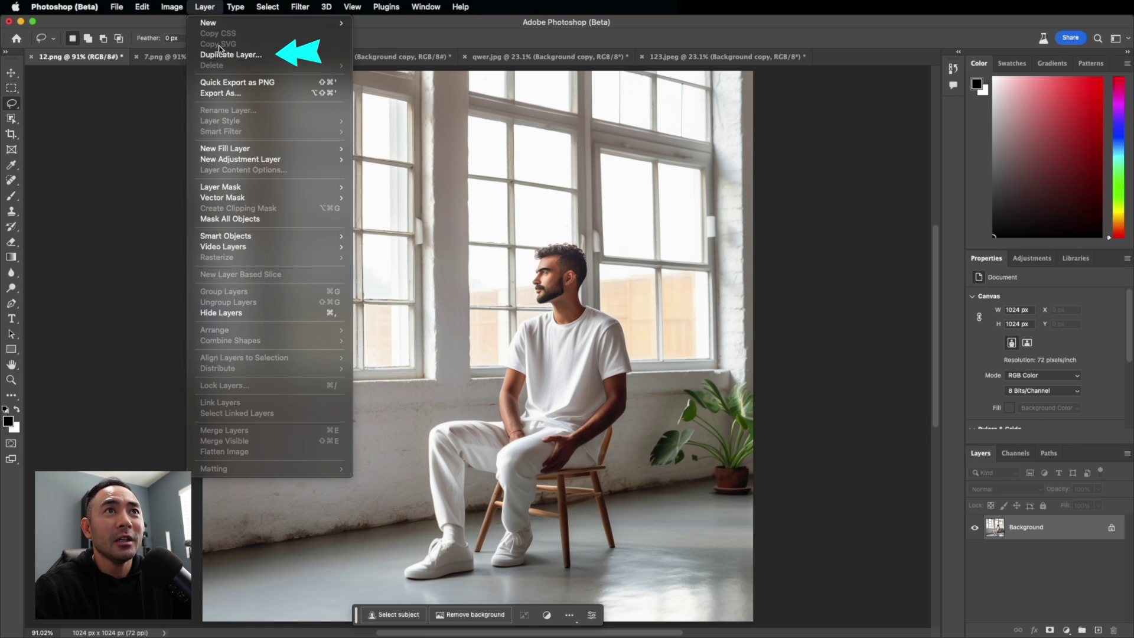
click(293, 53)
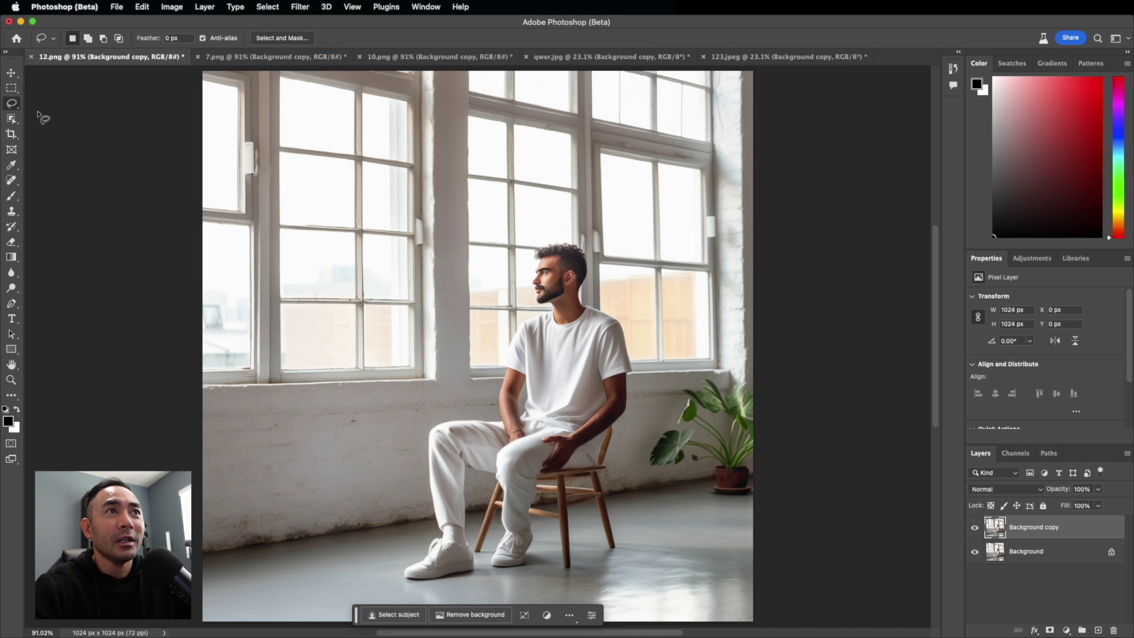
- Draw a freehand Lasso selection around the man's white t-shirt
click(12, 108)
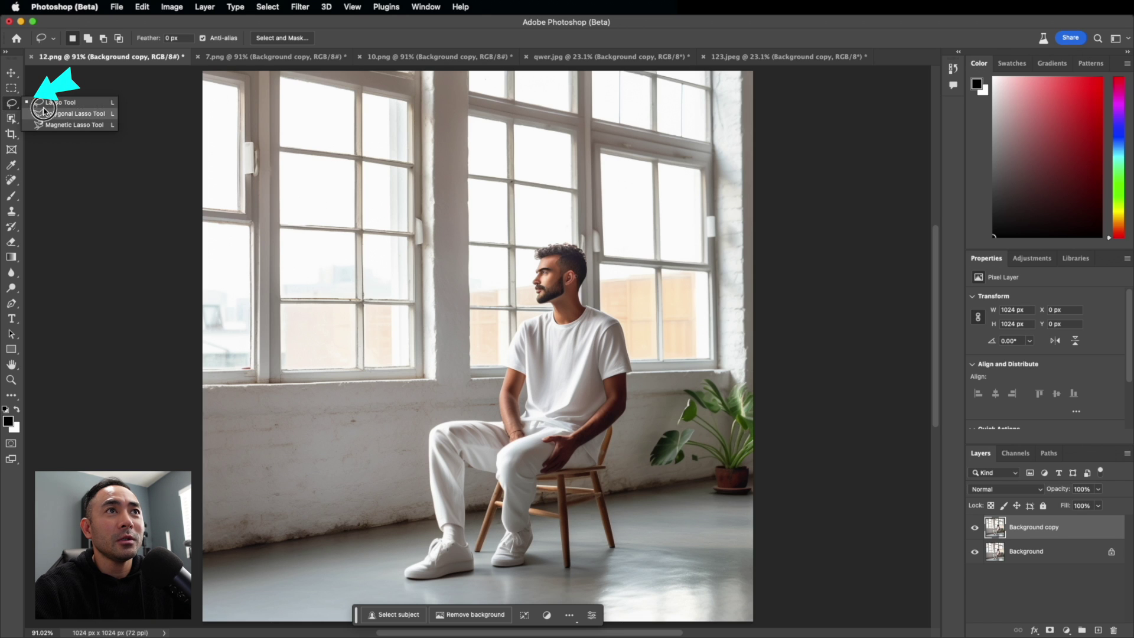
click(41, 116)
click(12, 103)
click(41, 106)
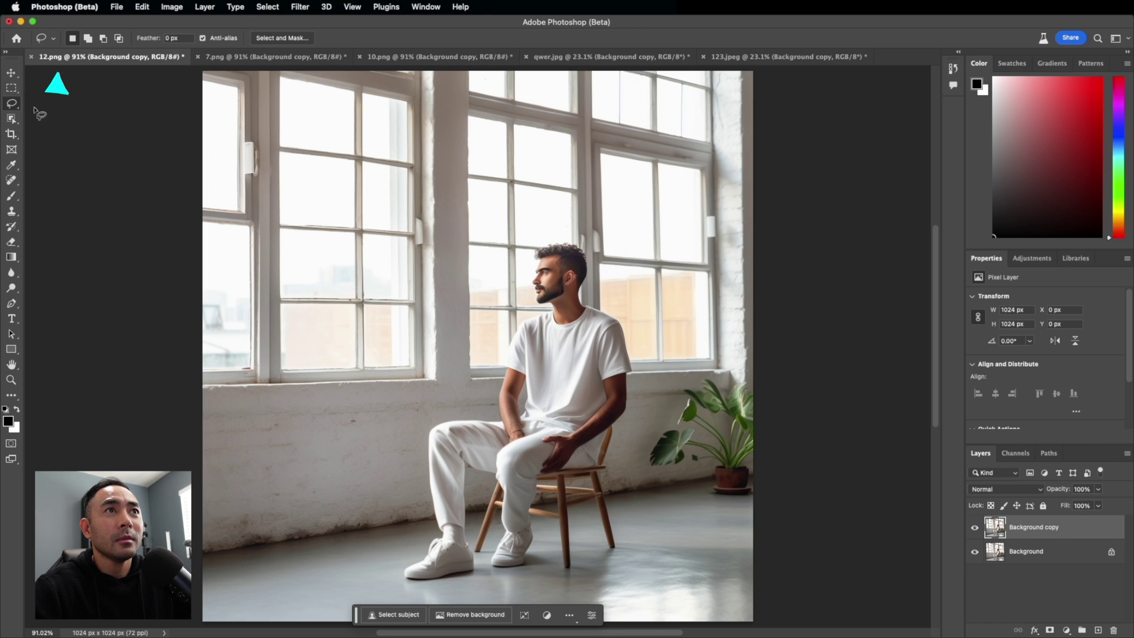
click(552, 314)
mouse_move(552, 313)
mouse_down()
mouse_move(544, 309)
mouse_move(507, 349)
mouse_move(501, 414)
mouse_move(523, 426)
mouse_move(530, 400)
mouse_move(582, 452)
mouse_move(630, 387)
mouse_move(576, 314)
mouse_move(551, 315)
mouse_up()
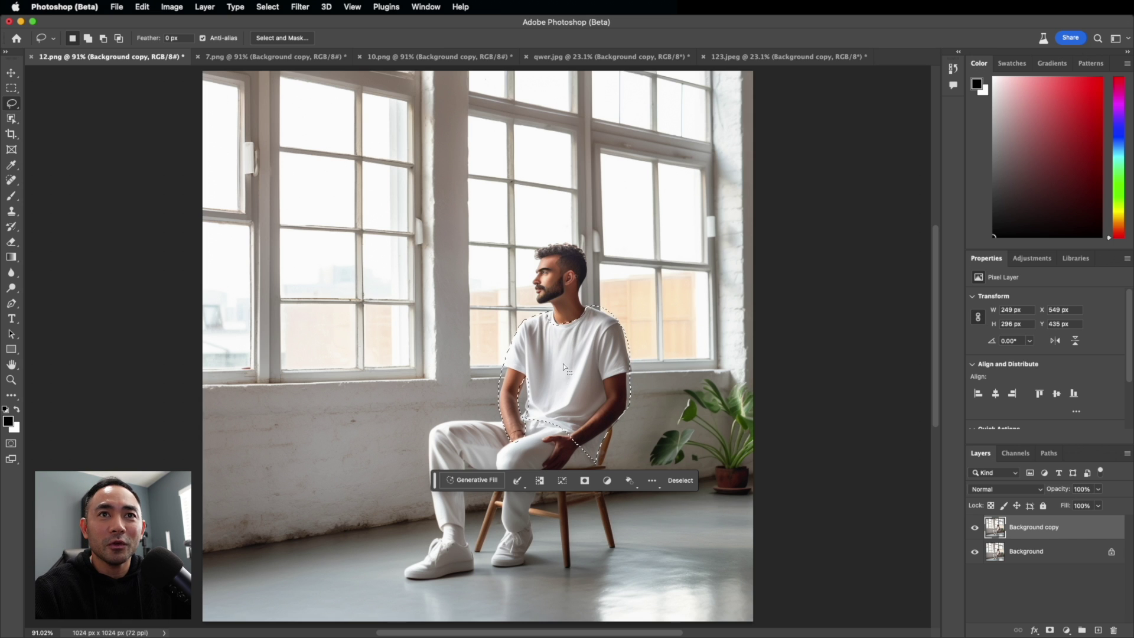
- Run Generative Fill with the prompt 'suit' on the t-shirt selection
click(471, 481)
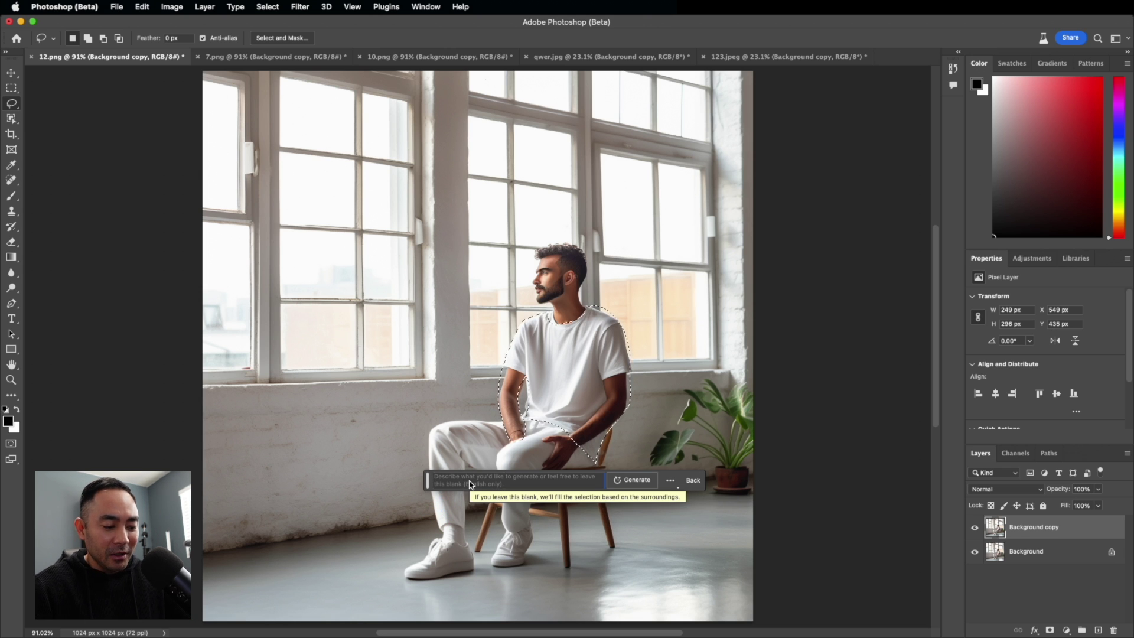
text(suit)
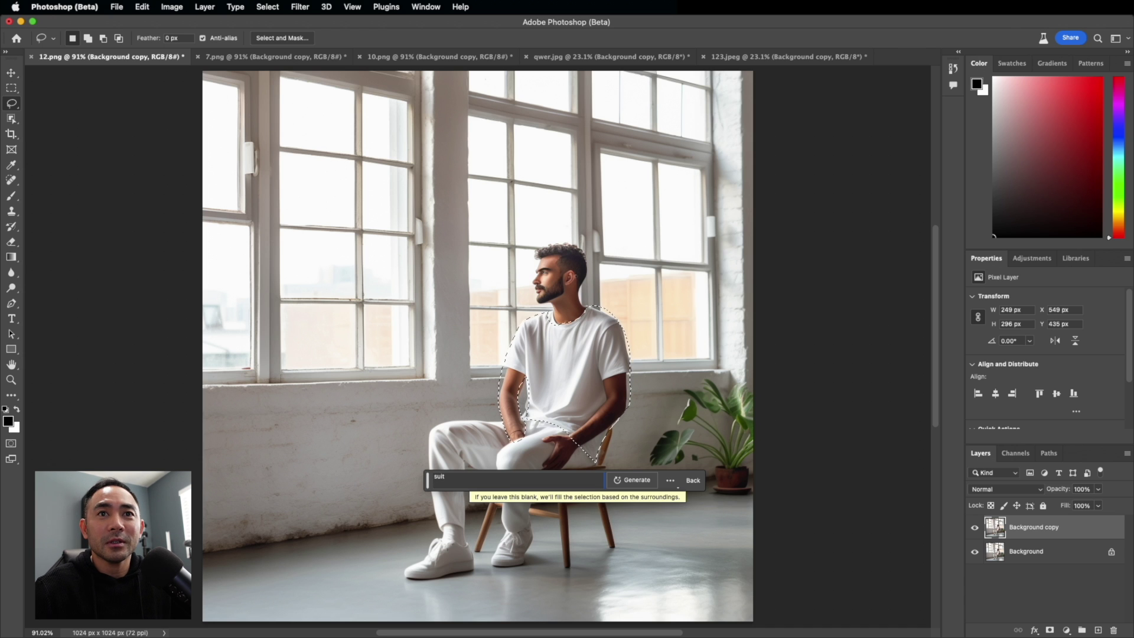
click(632, 481)
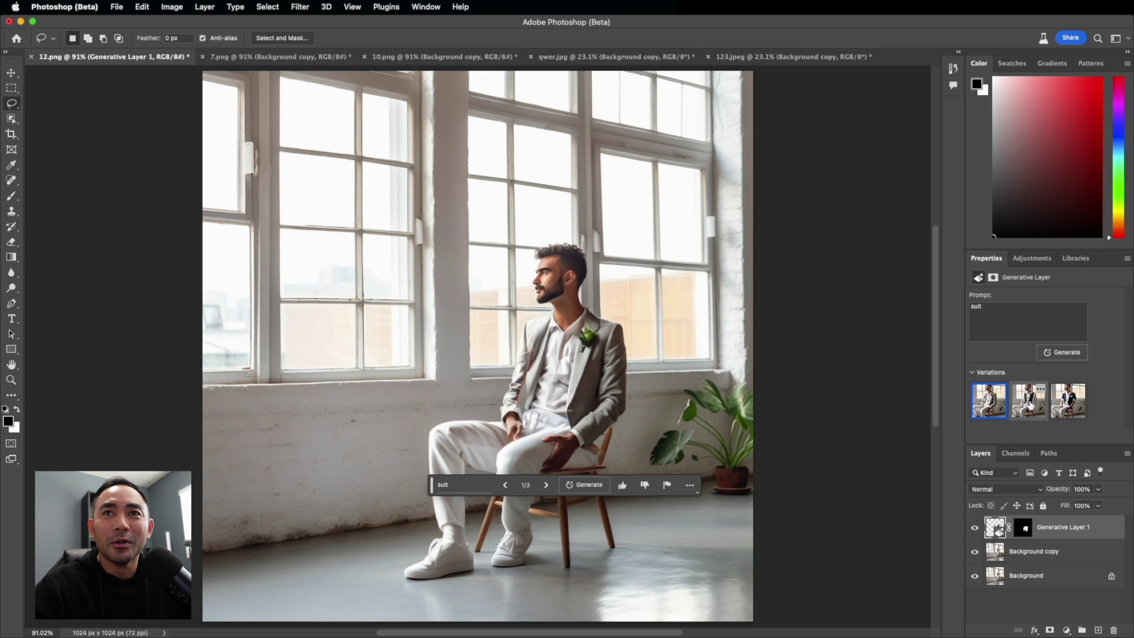
- Compare the three suit variations, keep the grey jacket, and outline the sleeve to the hand
click(1028, 400)
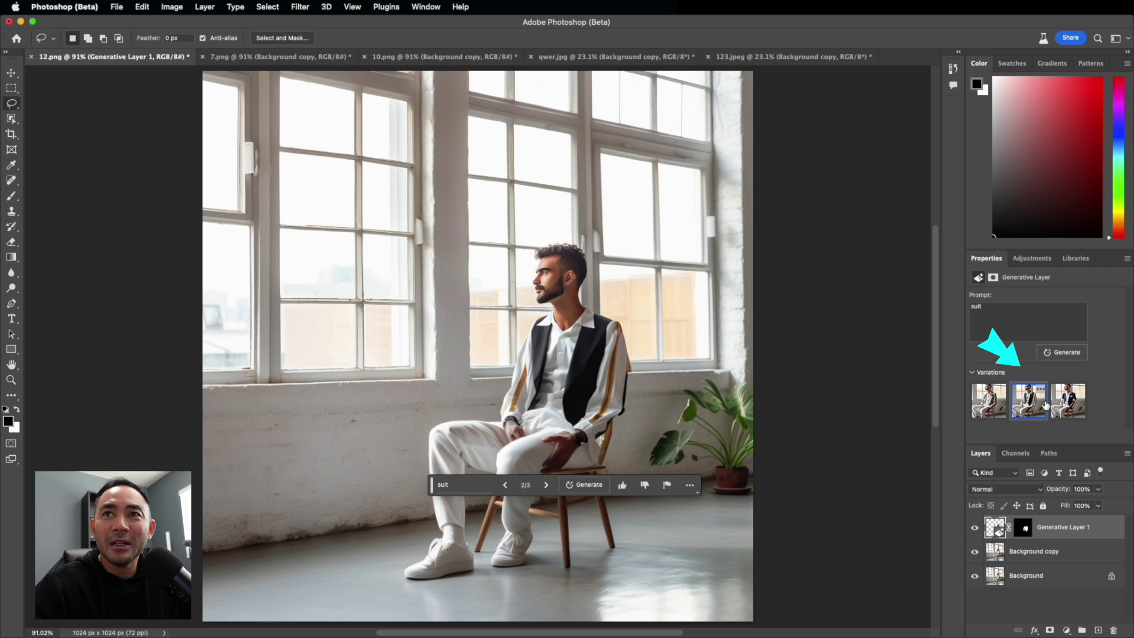
click(1063, 404)
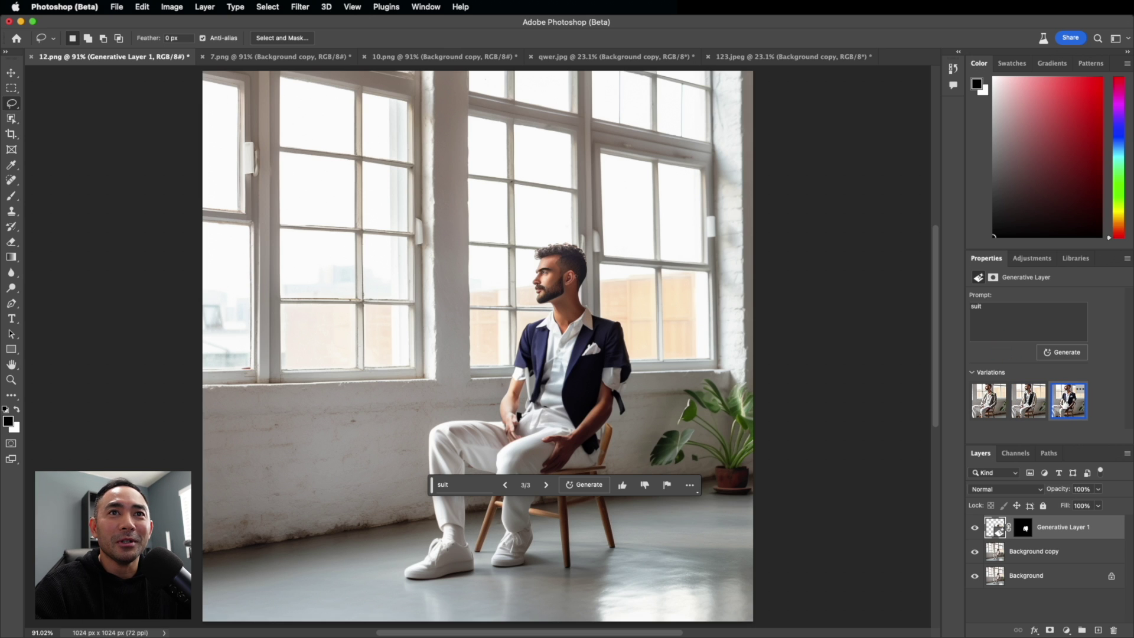
click(989, 400)
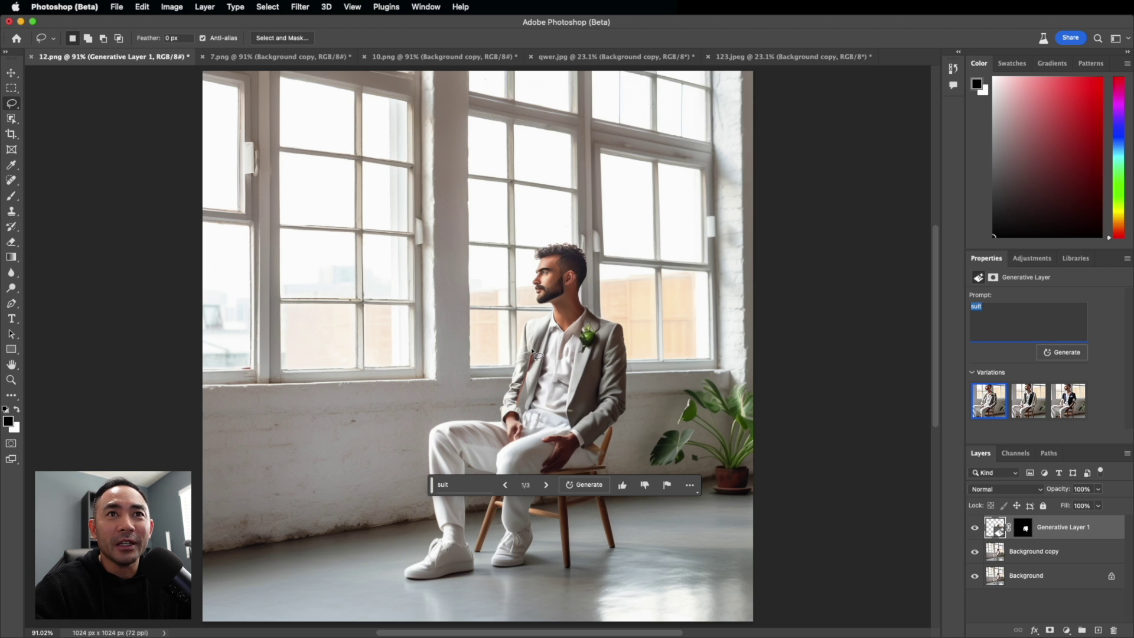
mouse_move(532, 352)
mouse_down()
mouse_move(505, 393)
mouse_move(507, 439)
mouse_move(530, 418)
mouse_move(533, 353)
mouse_up()
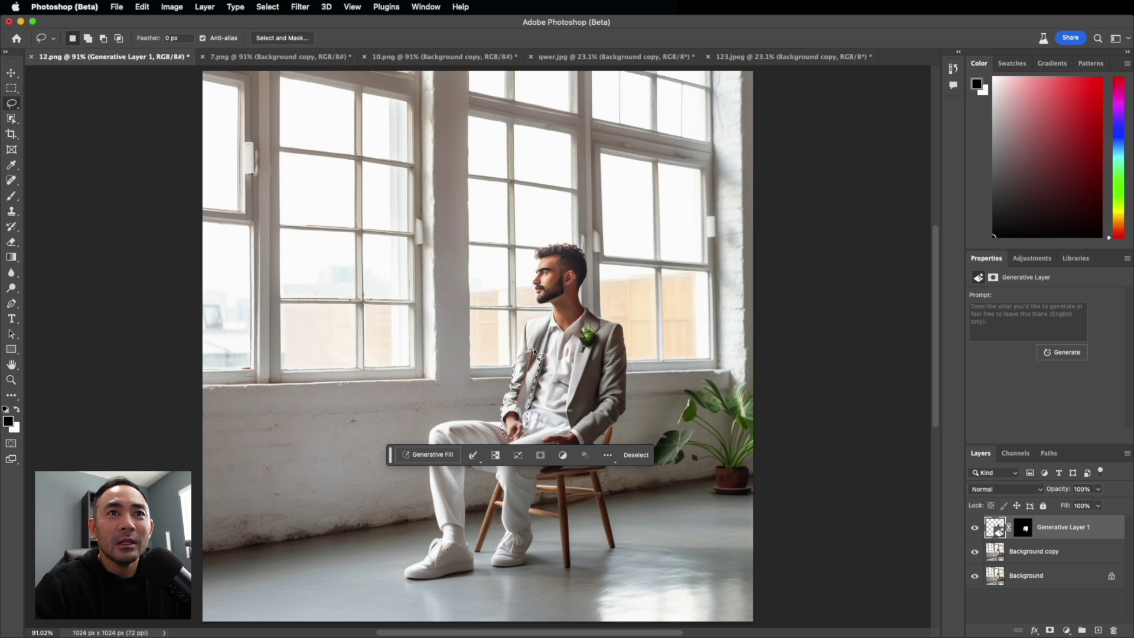
- Fill the shirt-front selection with a prompt-less Generative Fill, choosing the third variation
click(432, 455)
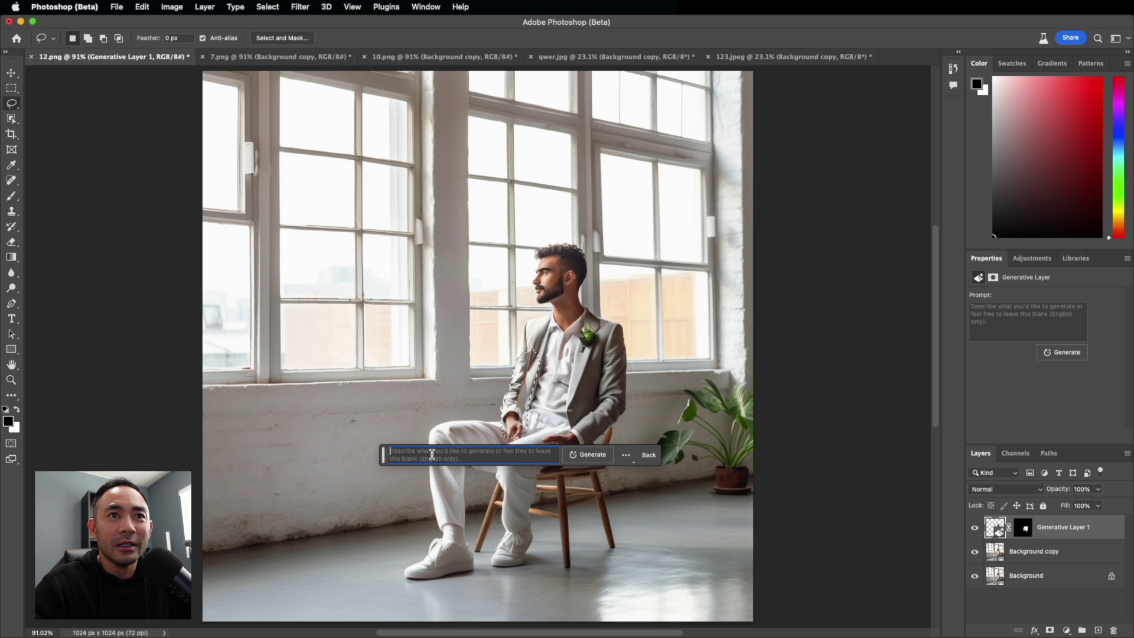
click(591, 455)
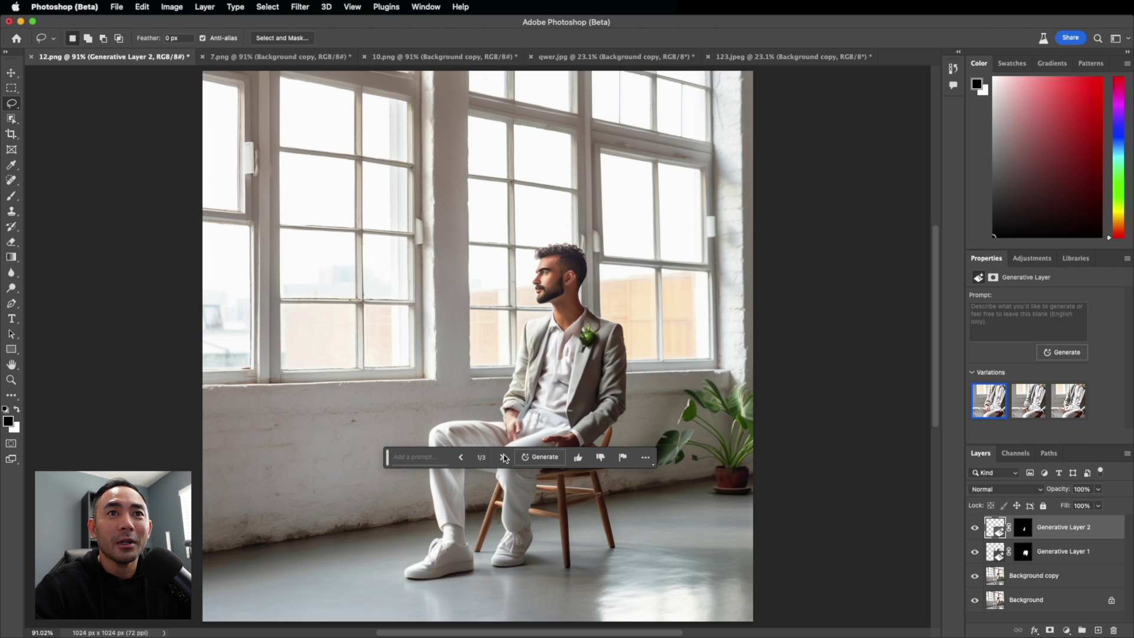
click(504, 458)
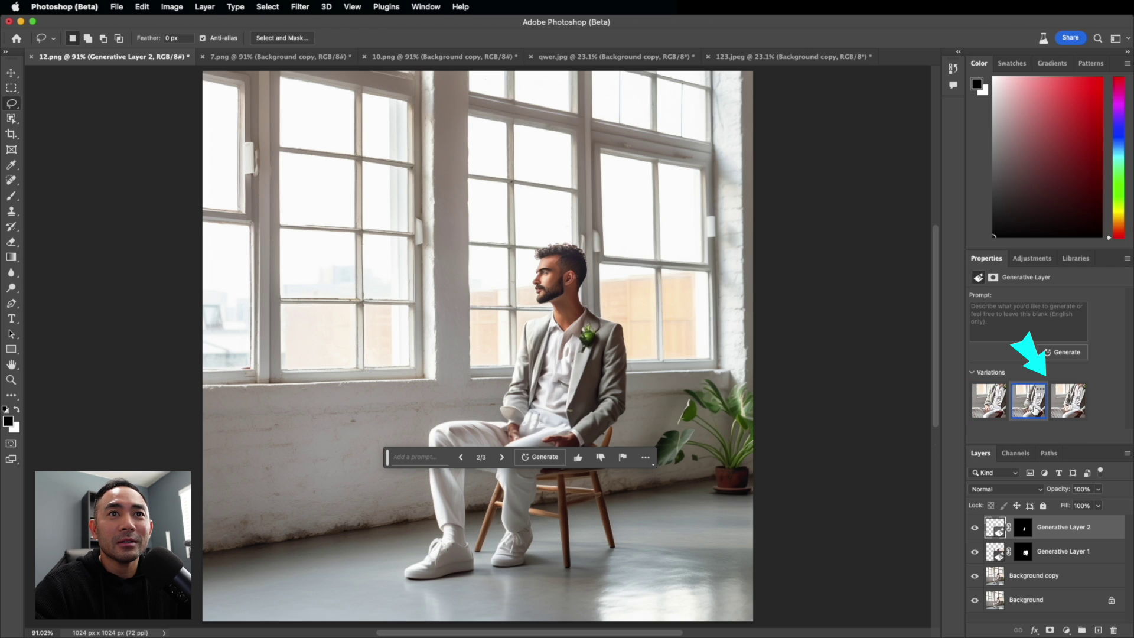
click(1065, 406)
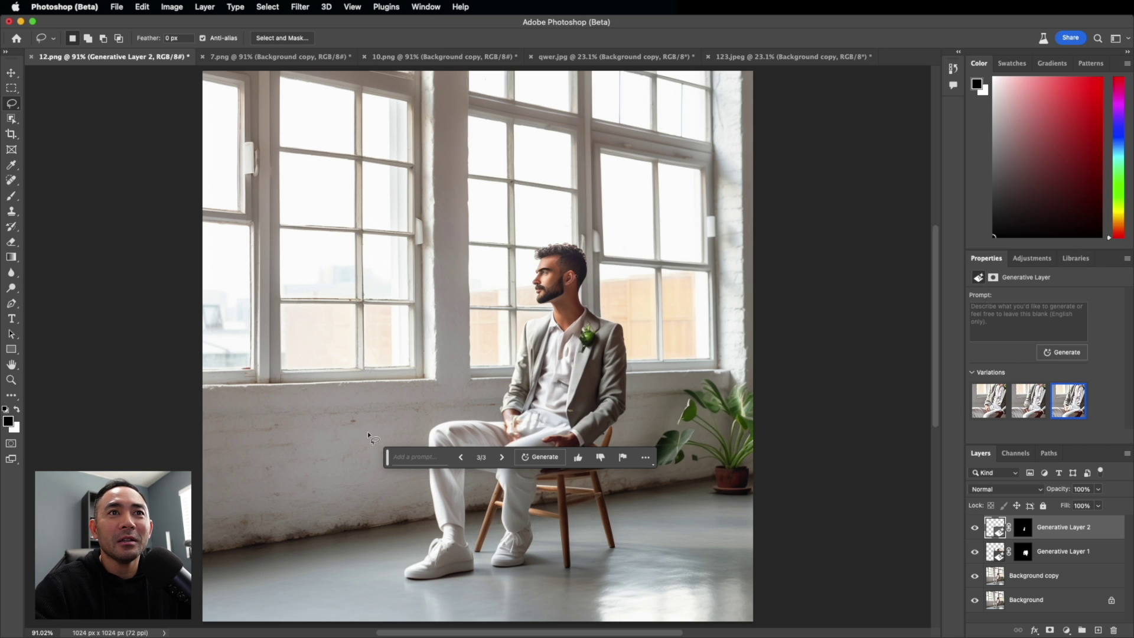
drag(385, 459, 315, 579)
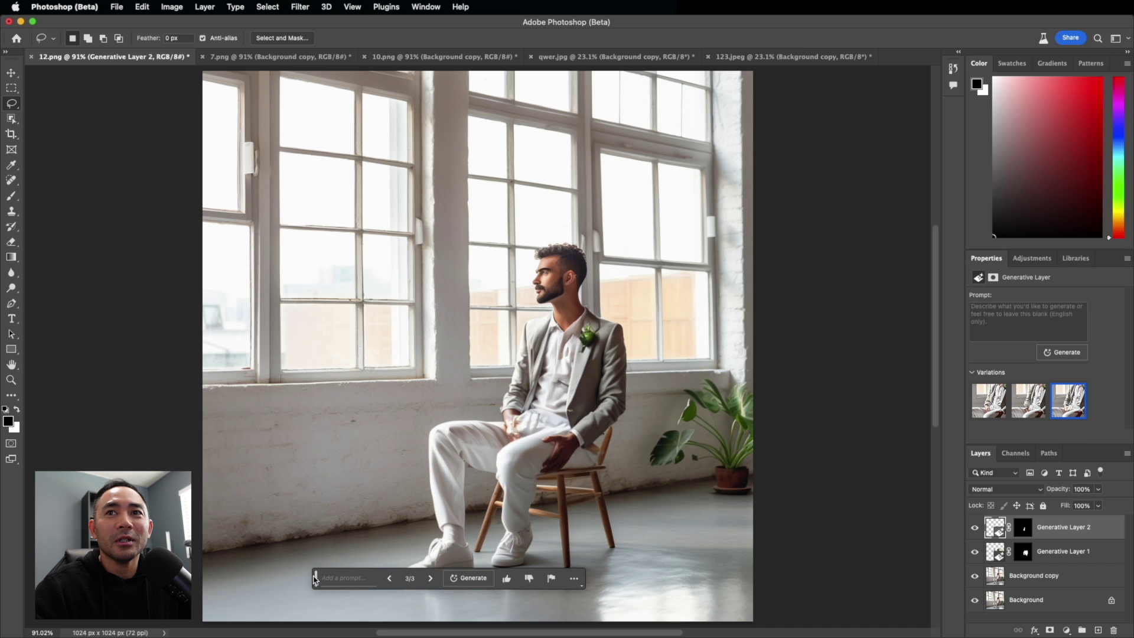
- Toggle the generated layers off and on to compare with the original photo
click(975, 553)
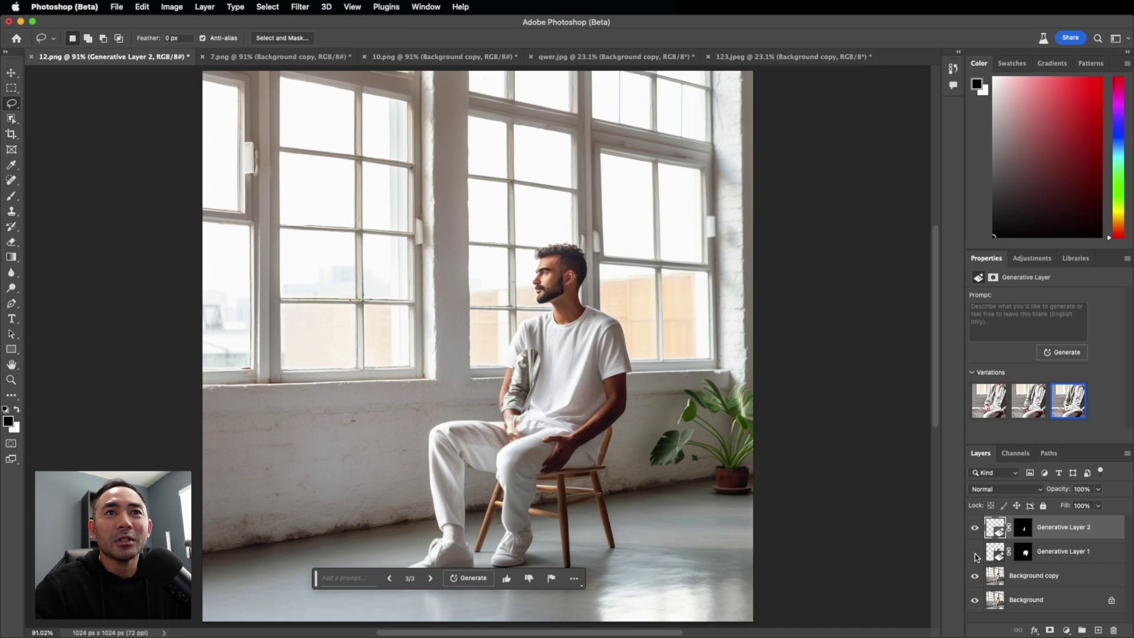
click(975, 576)
click(975, 527)
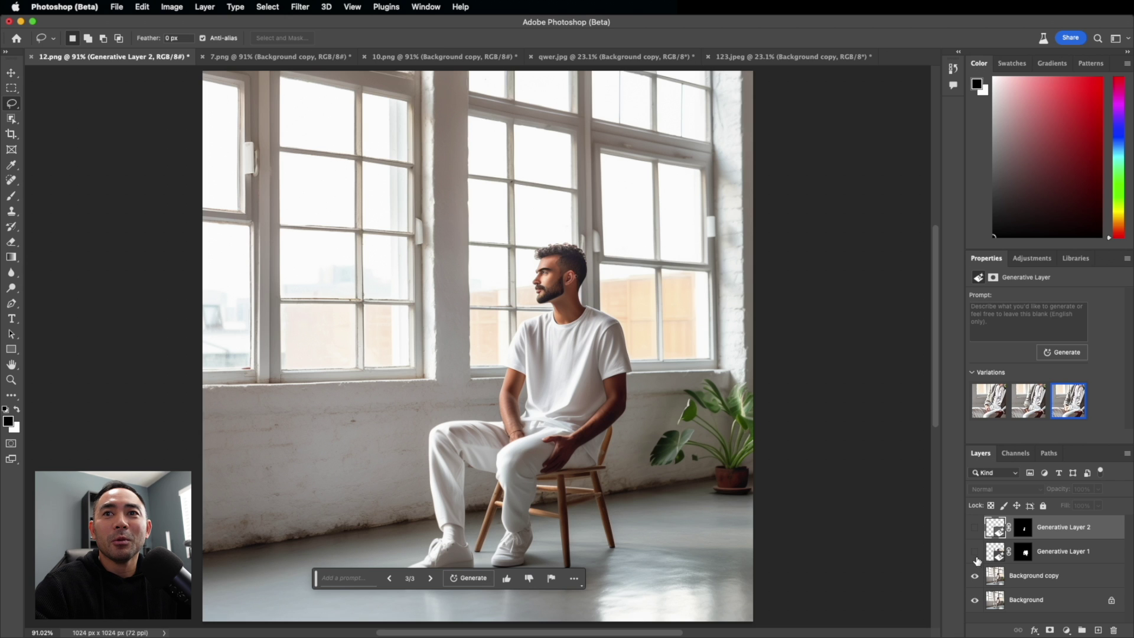
click(976, 553)
click(976, 527)
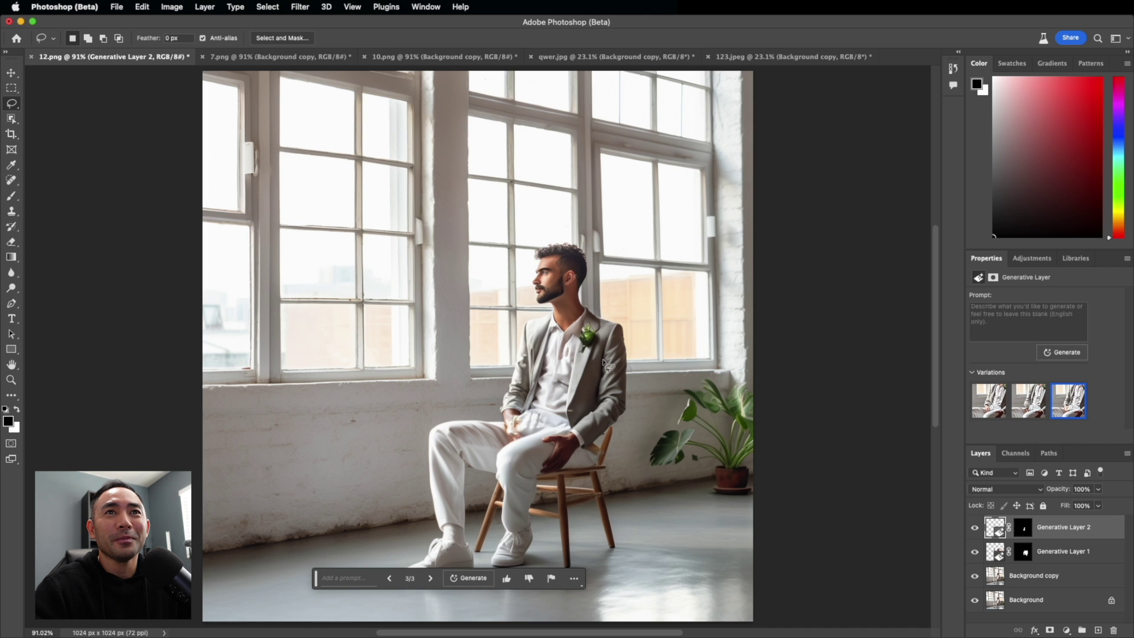
- Switch to 7.png and lasso a double-necklace shape across the woman's neckline
click(264, 57)
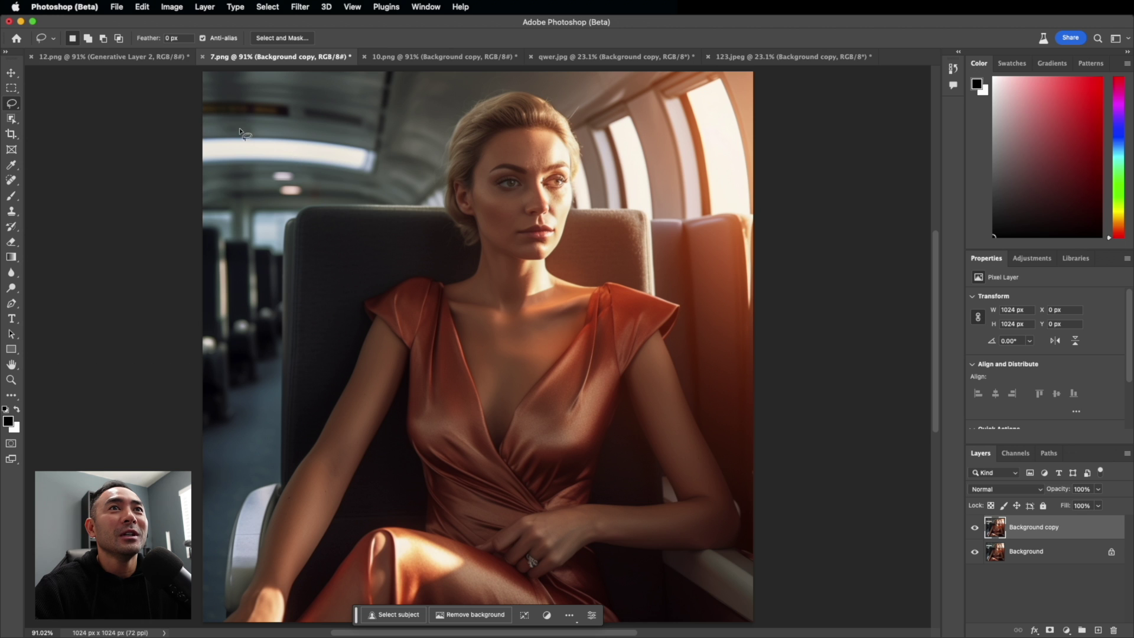
click(12, 105)
click(39, 105)
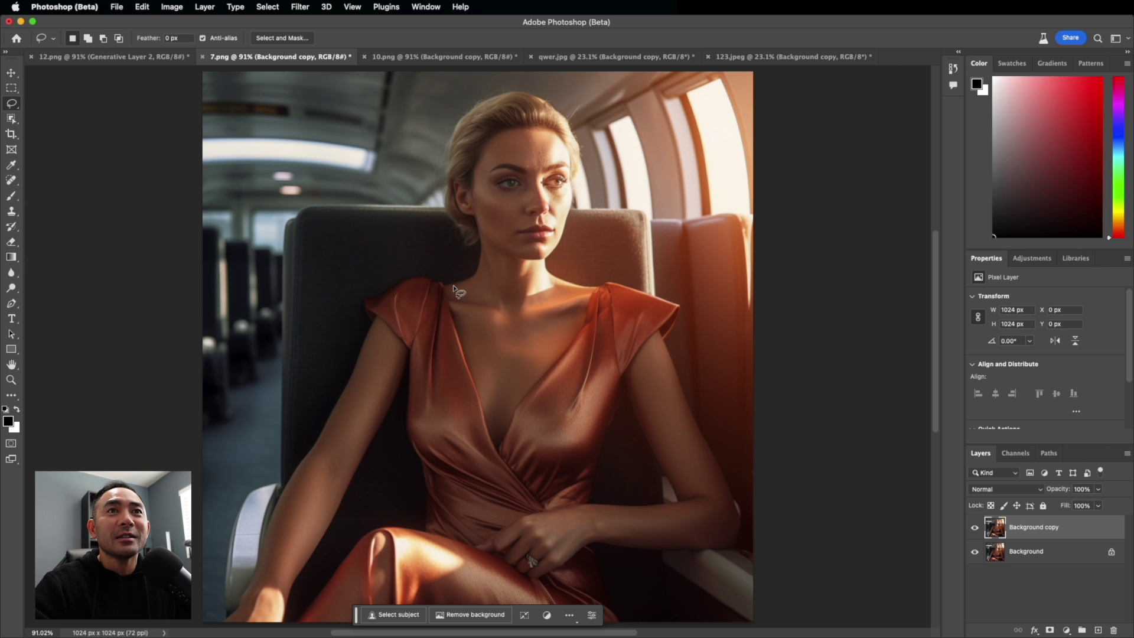
mouse_move(454, 287)
mouse_down()
mouse_move(485, 363)
mouse_move(512, 374)
mouse_move(550, 353)
mouse_move(579, 288)
mouse_move(544, 330)
mouse_move(470, 307)
mouse_move(455, 289)
mouse_up()
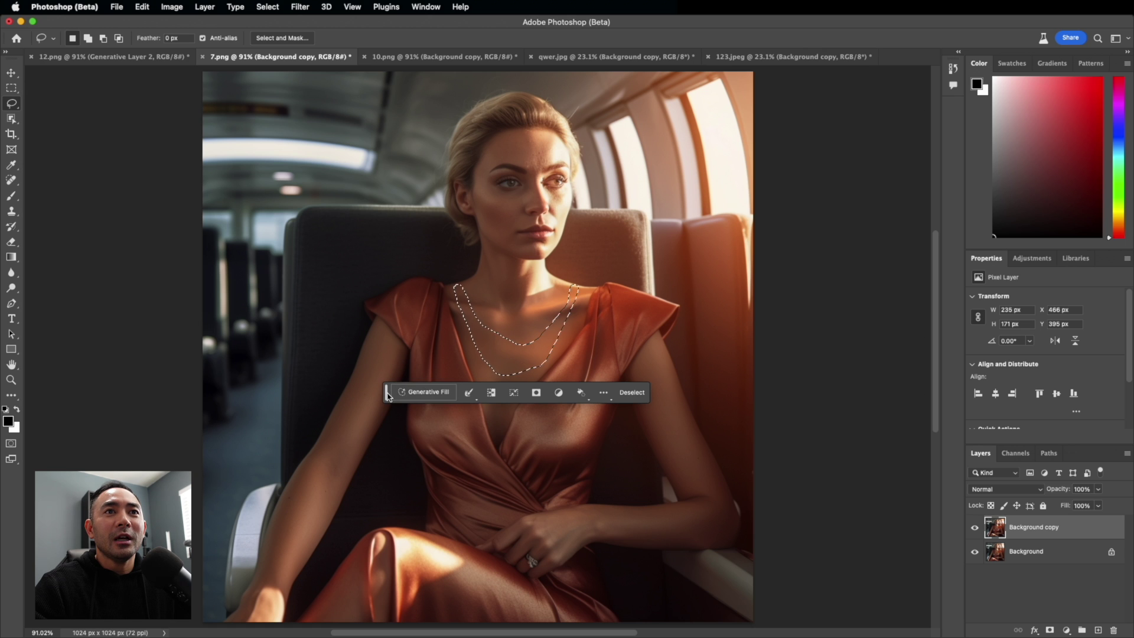
- Generate a necklace on the neck selection with Generative Fill (prompt typed 'recklace')
drag(386, 393, 224, 547)
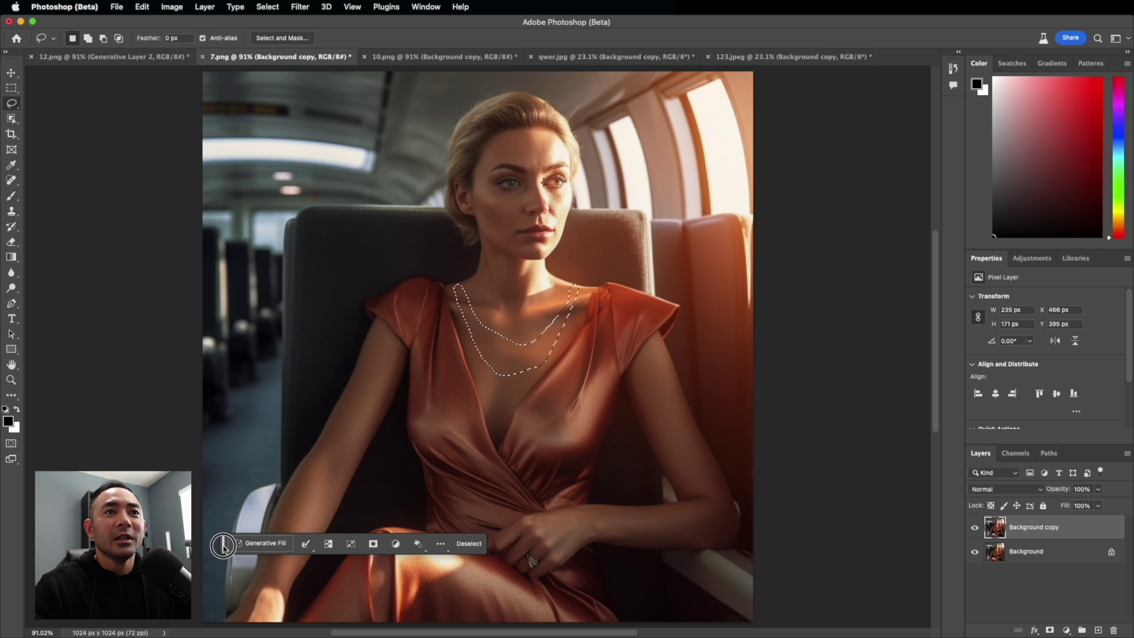
click(255, 543)
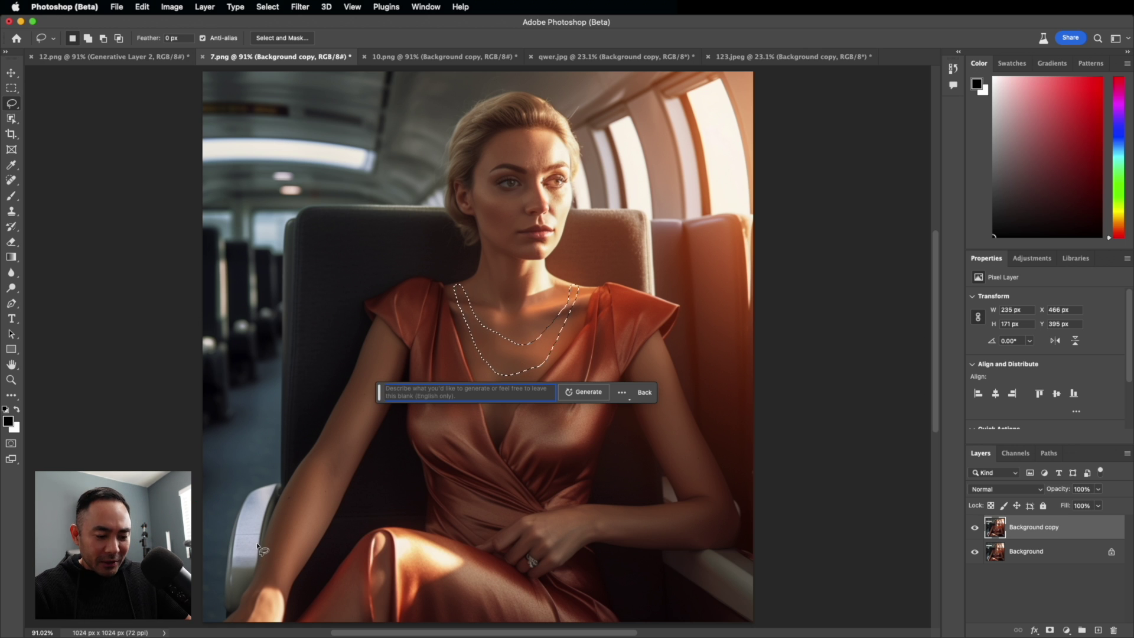
text(rec)
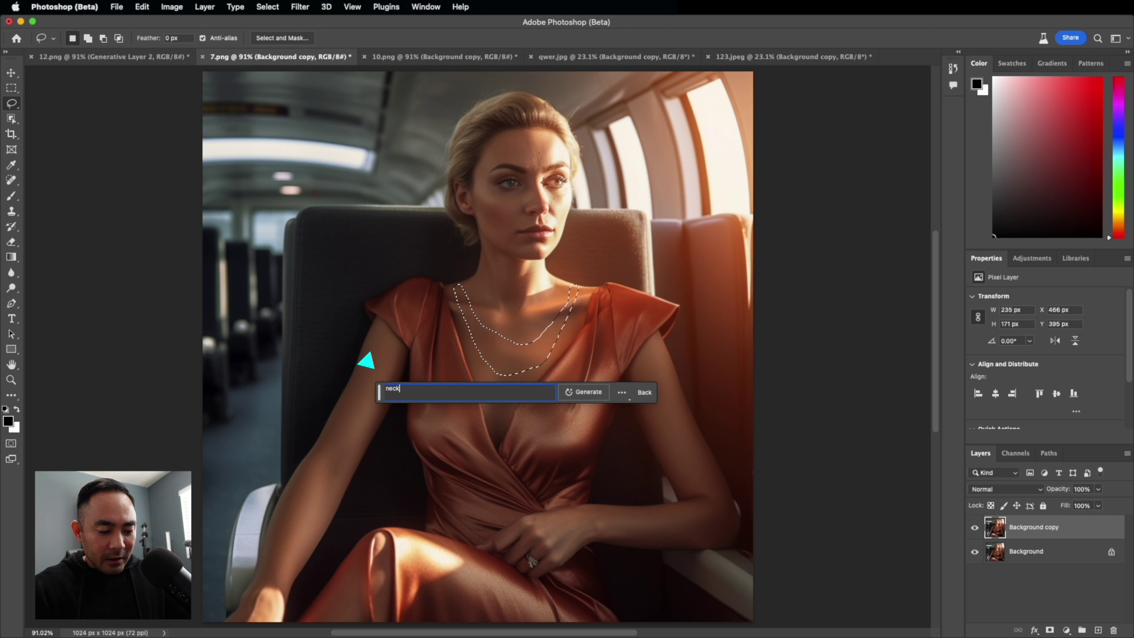
text(klace)
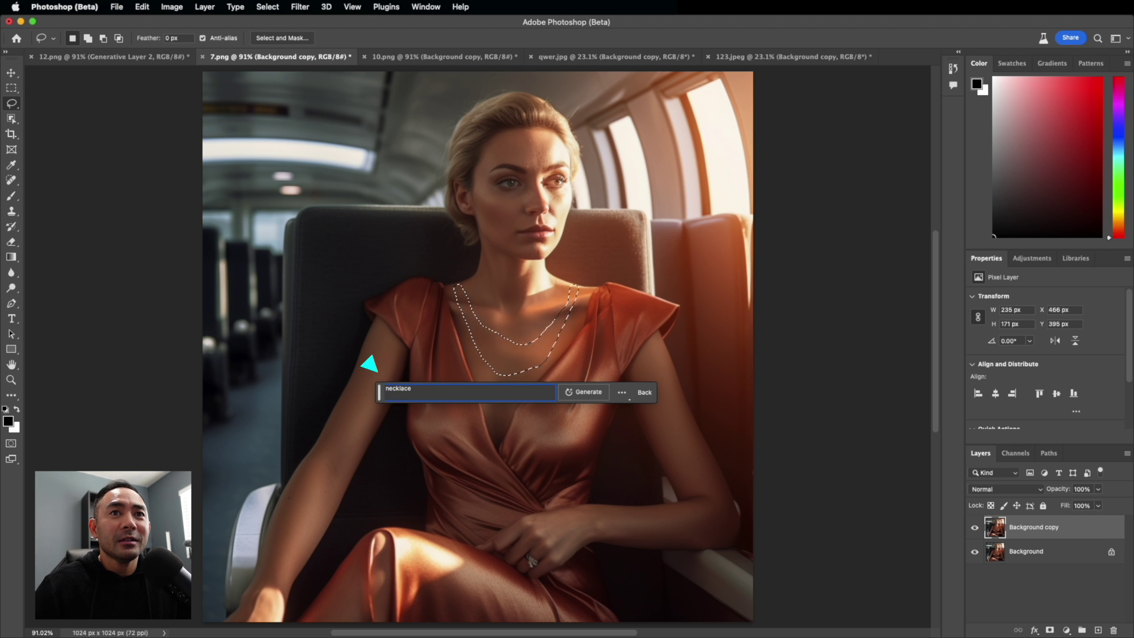
click(581, 393)
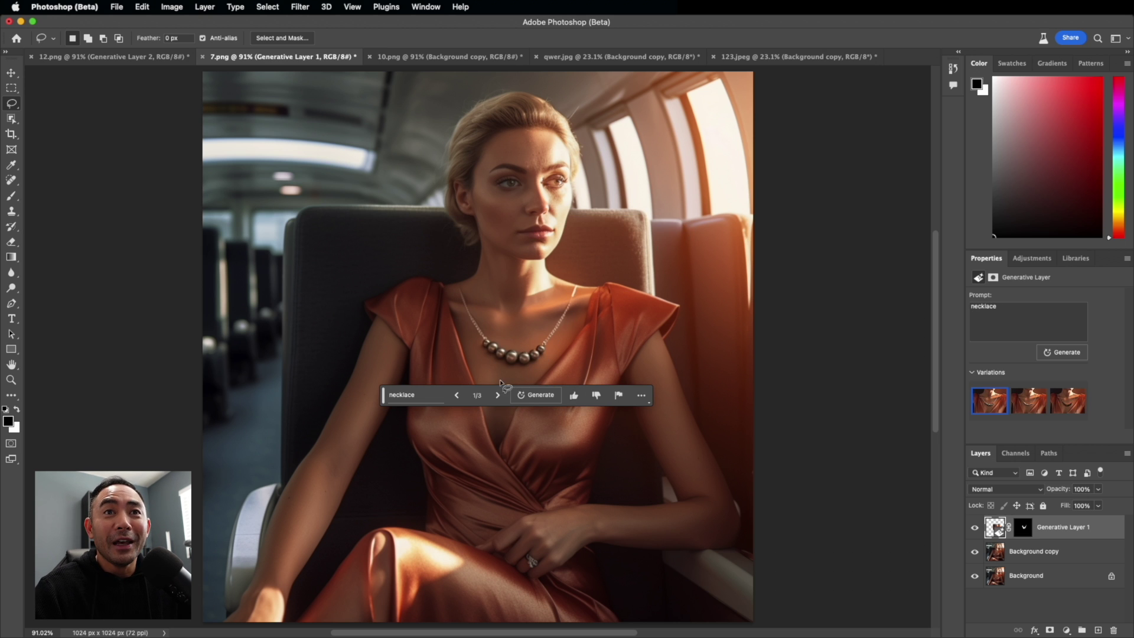
- Compare the three necklace variations and keep the first, pearl one
drag(384, 402, 322, 593)
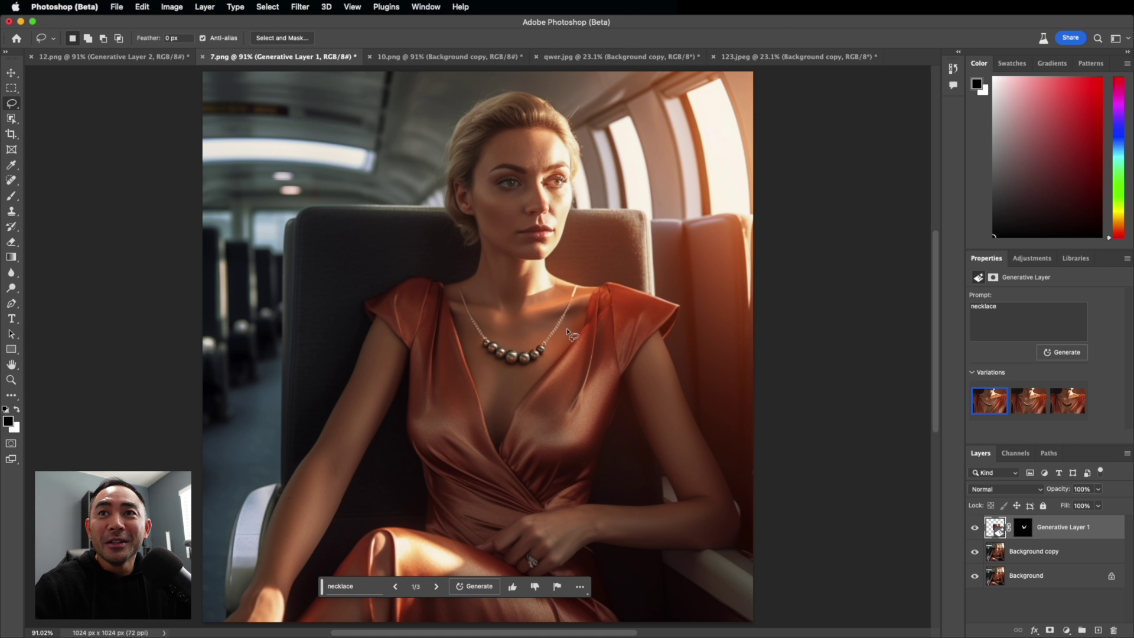
click(1036, 409)
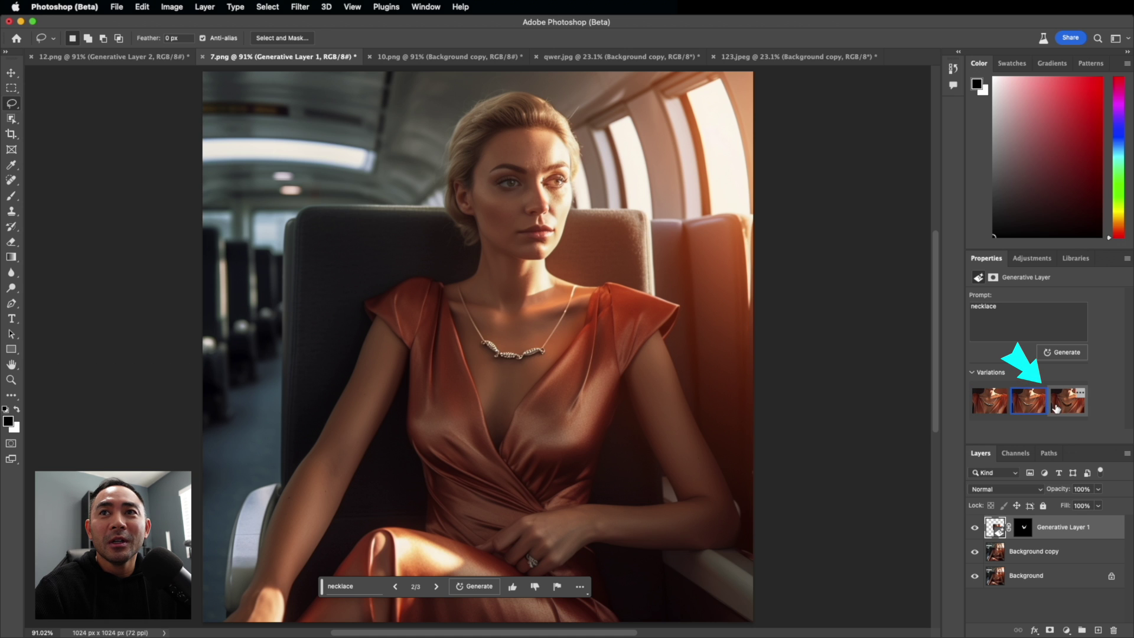
click(1061, 407)
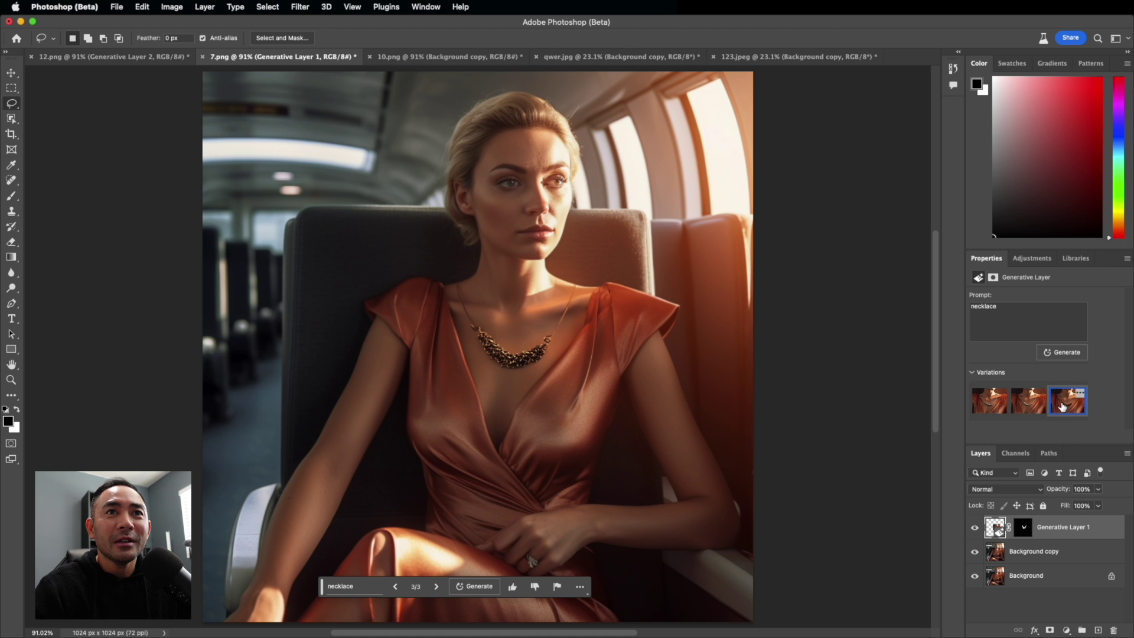
click(988, 405)
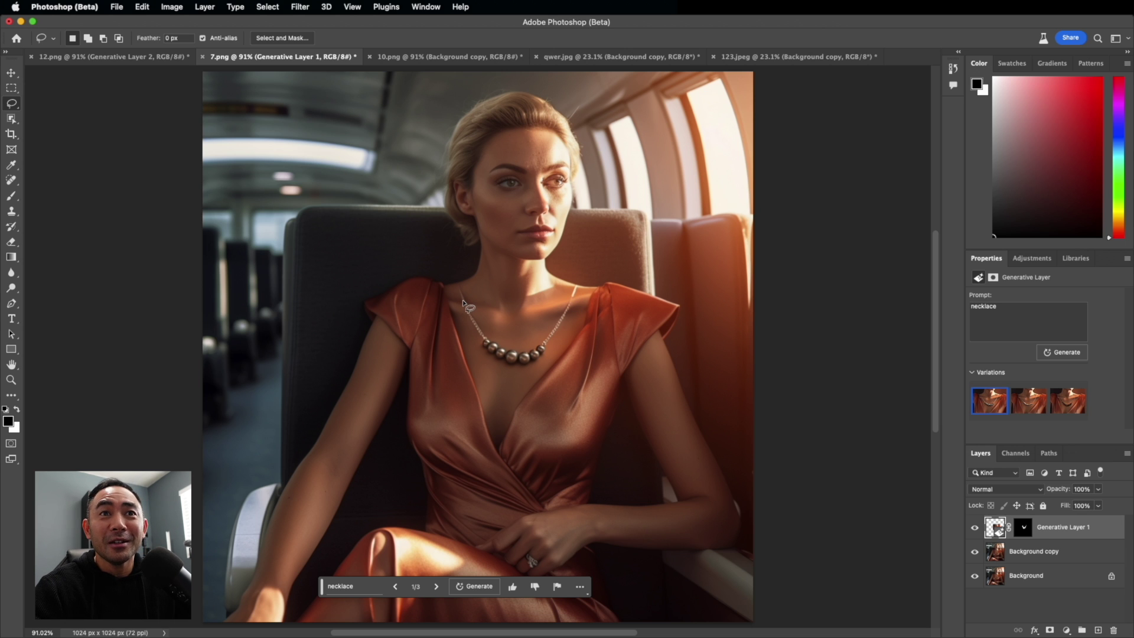
click(597, 503)
- Lasso the woman's wrist, generate a 'watch' fill, and deselect
mouse_move(597, 503)
mouse_down()
mouse_move(587, 513)
mouse_move(595, 539)
mouse_move(617, 520)
mouse_move(598, 502)
mouse_up()
text(watch)
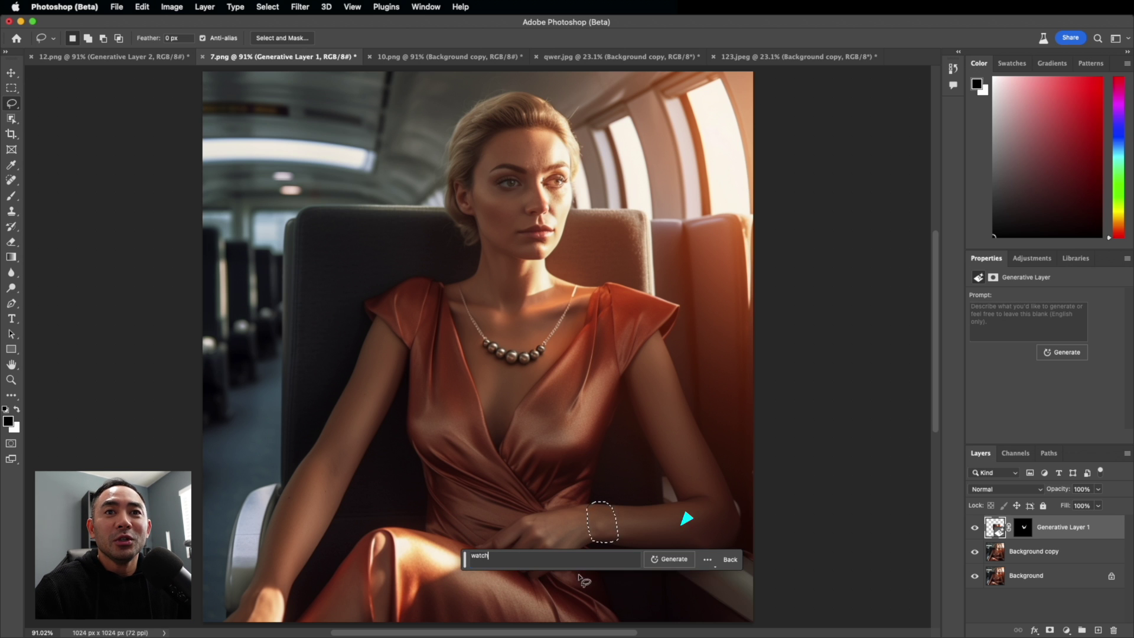
click(670, 564)
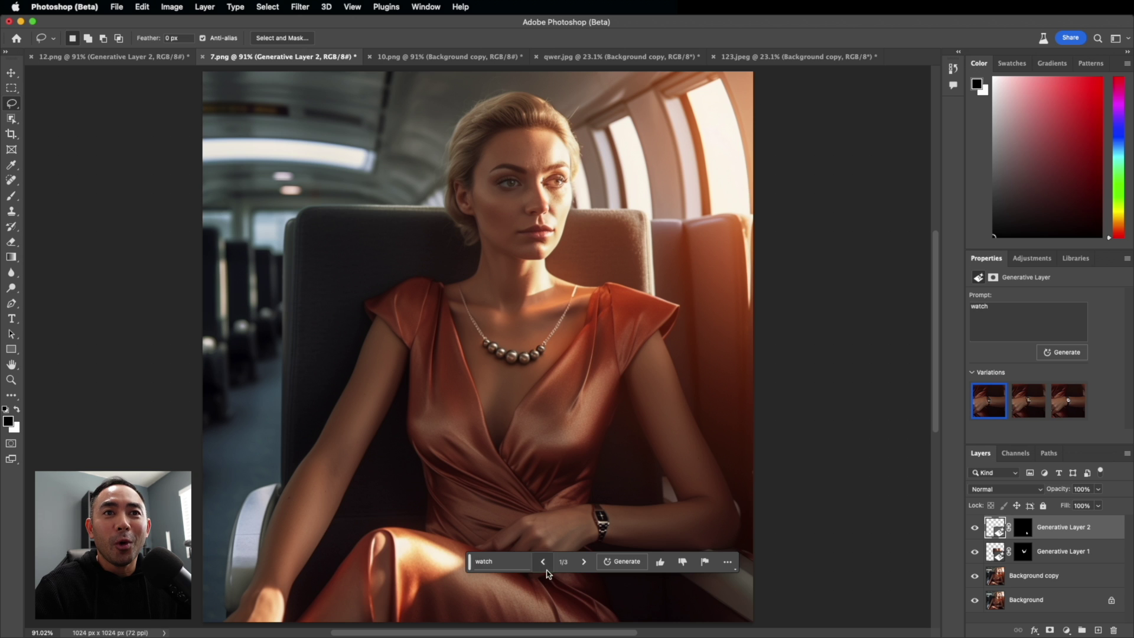
click(303, 592)
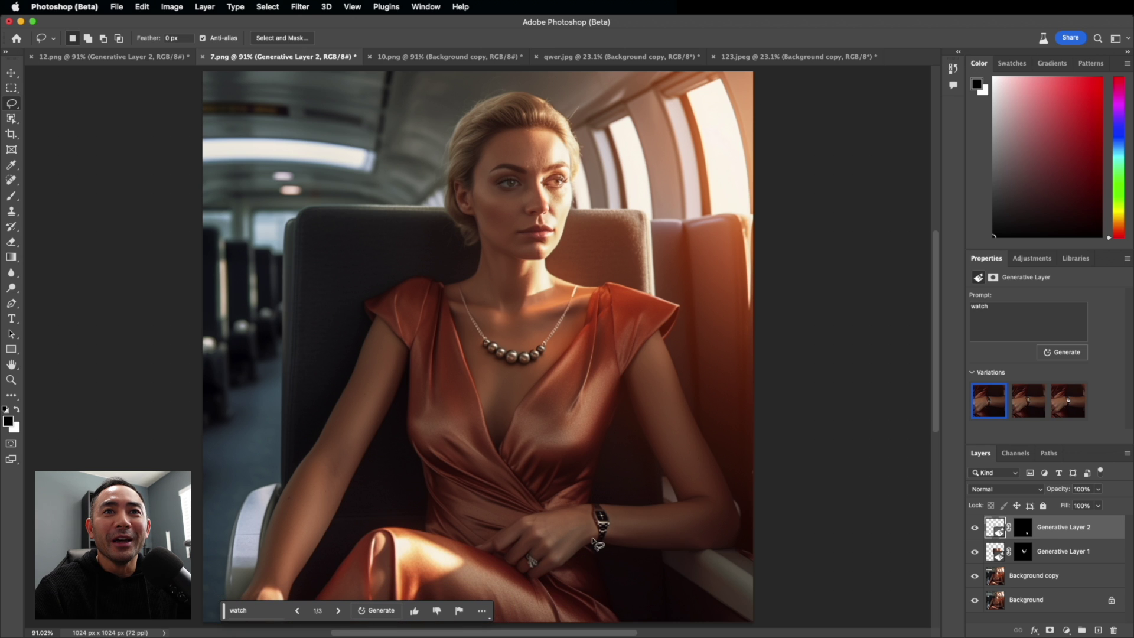
- Compare the watch variations and keep the second, then bring up 10.png
click(1029, 408)
click(1061, 408)
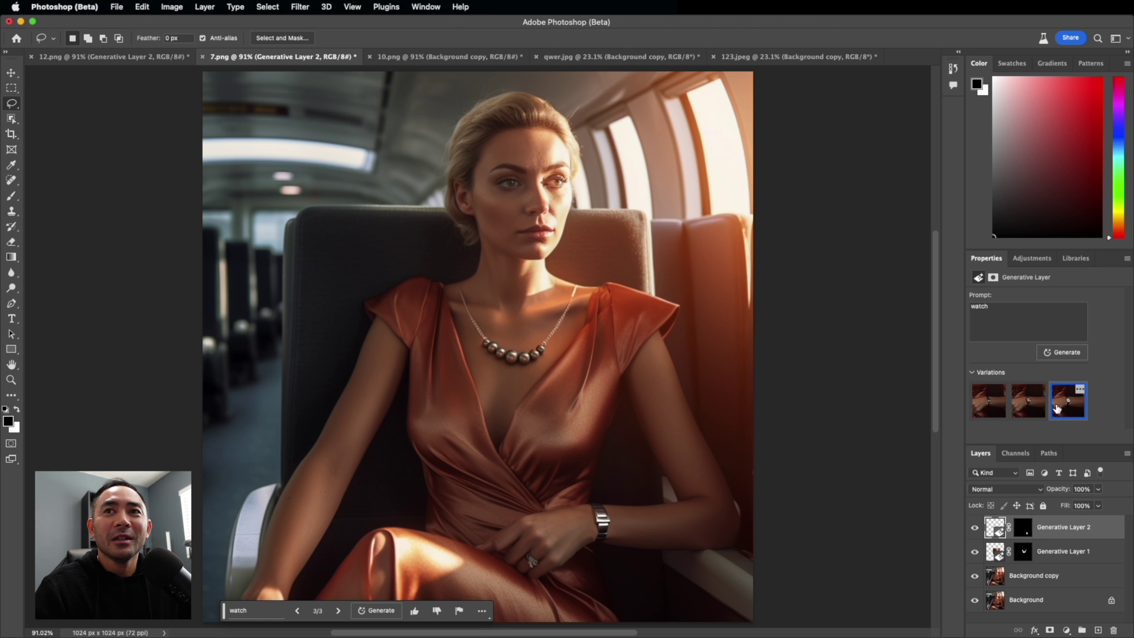
click(1037, 410)
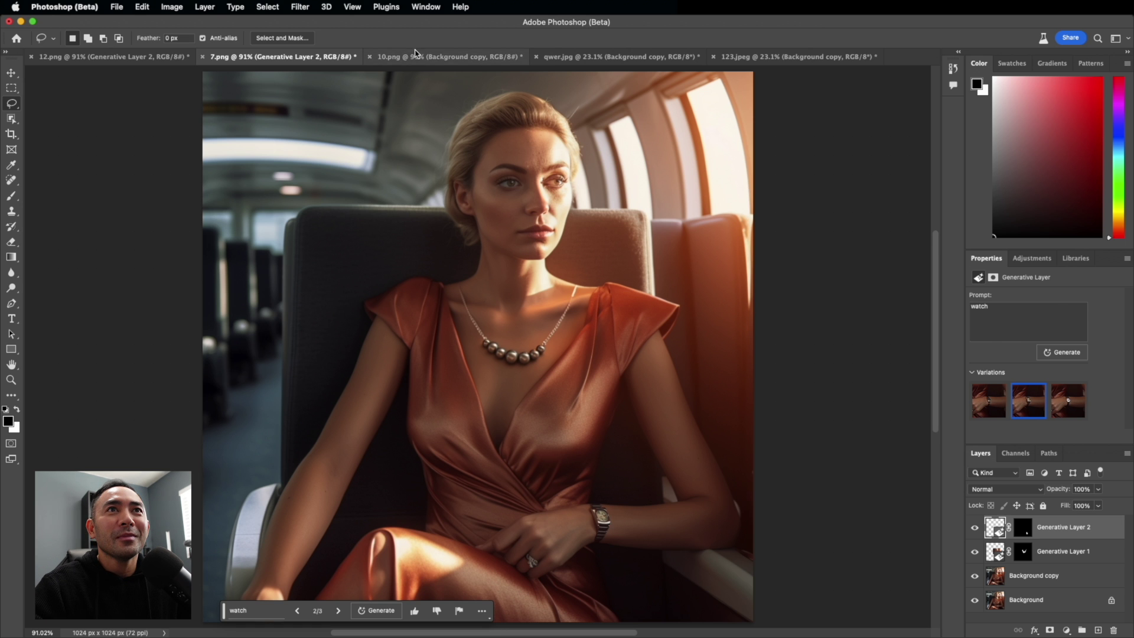
click(449, 57)
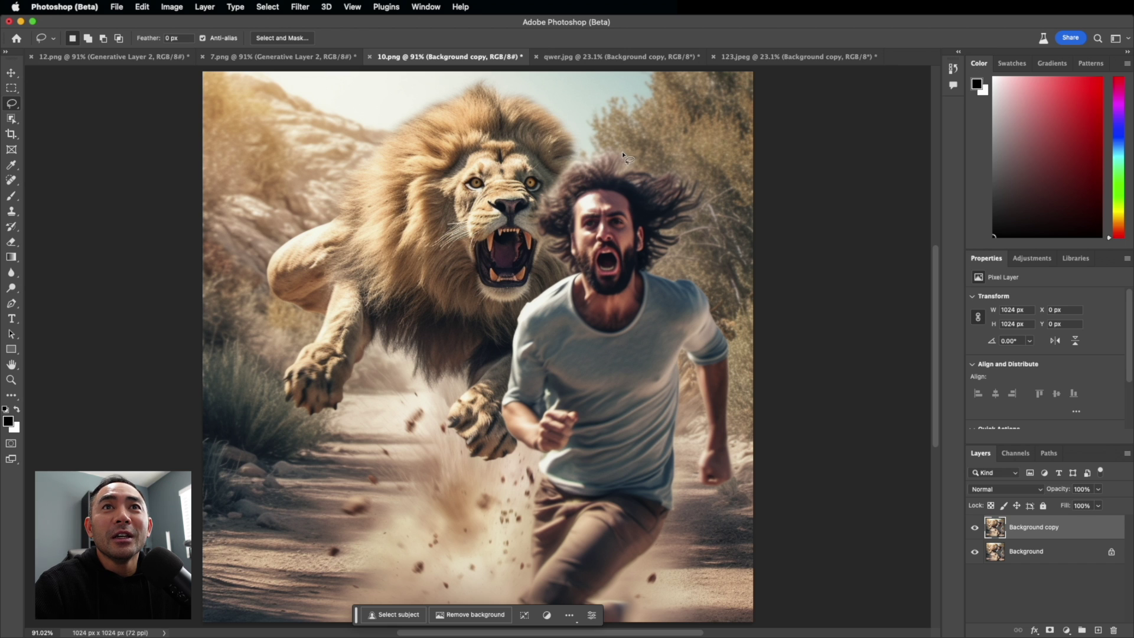
- Lasso a loose outline around the running man in the lion photo 10.png
mouse_move(623, 155)
mouse_down()
mouse_move(551, 178)
mouse_move(526, 218)
mouse_move(562, 271)
mouse_move(524, 300)
mouse_move(505, 345)
mouse_move(496, 414)
mouse_move(507, 513)
mouse_move(493, 620)
mouse_move(680, 634)
mouse_move(650, 585)
mouse_move(685, 472)
mouse_move(715, 492)
mouse_move(734, 464)
mouse_move(742, 370)
mouse_move(719, 298)
mouse_move(665, 253)
mouse_move(697, 227)
mouse_move(711, 190)
mouse_move(660, 160)
mouse_move(615, 154)
mouse_up()
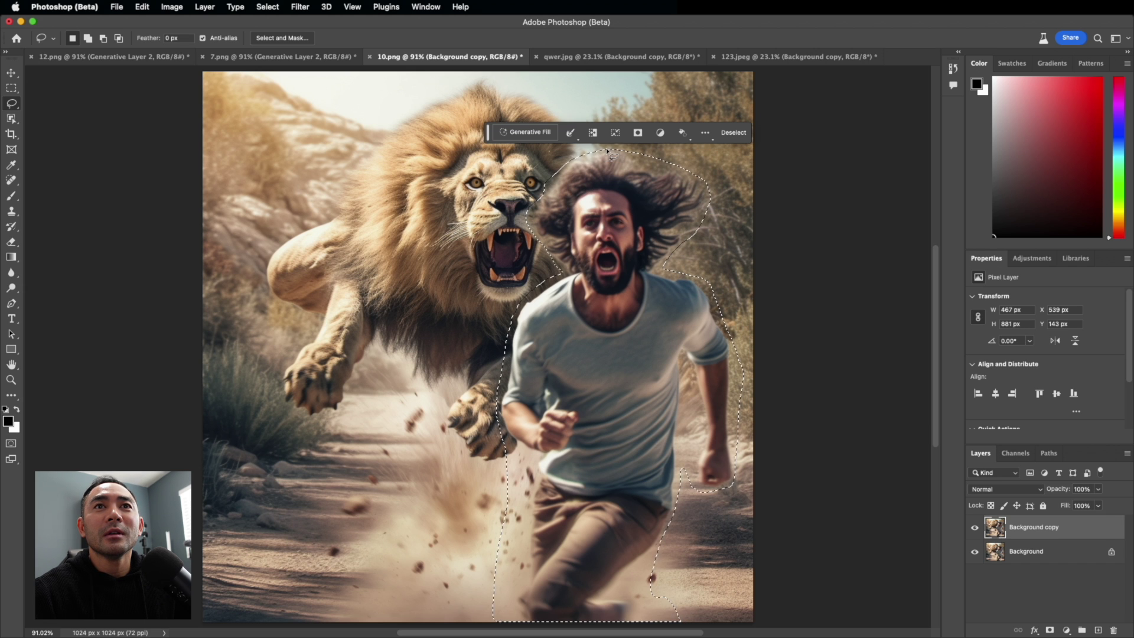
- Erase the running man with a prompt-less Generative Fill, then switch to qwer.jpg
click(527, 133)
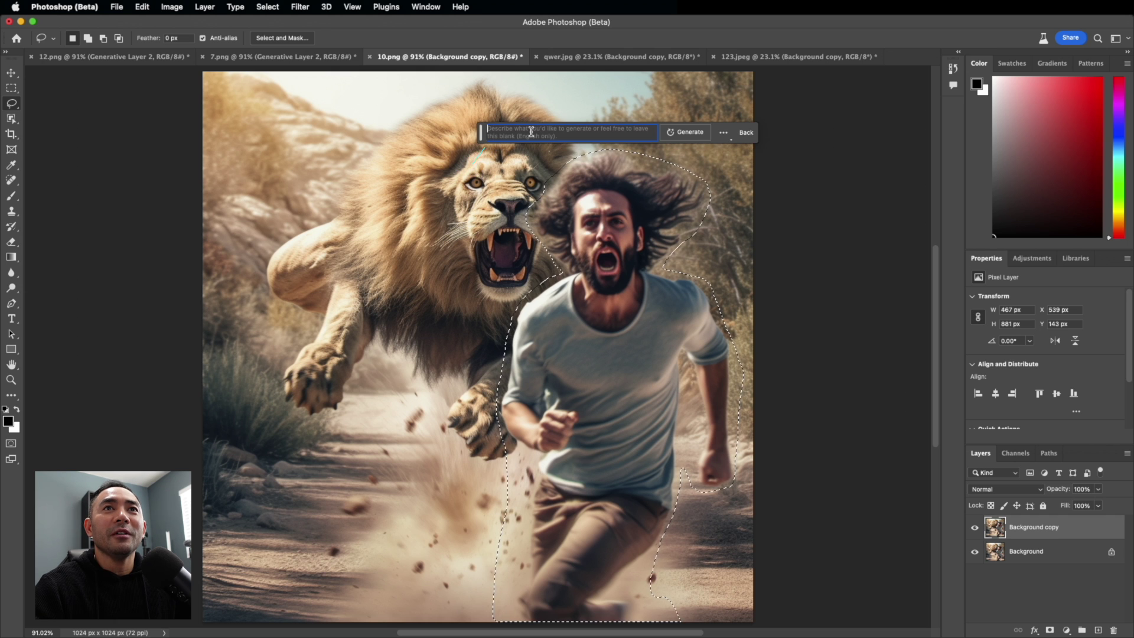
click(685, 132)
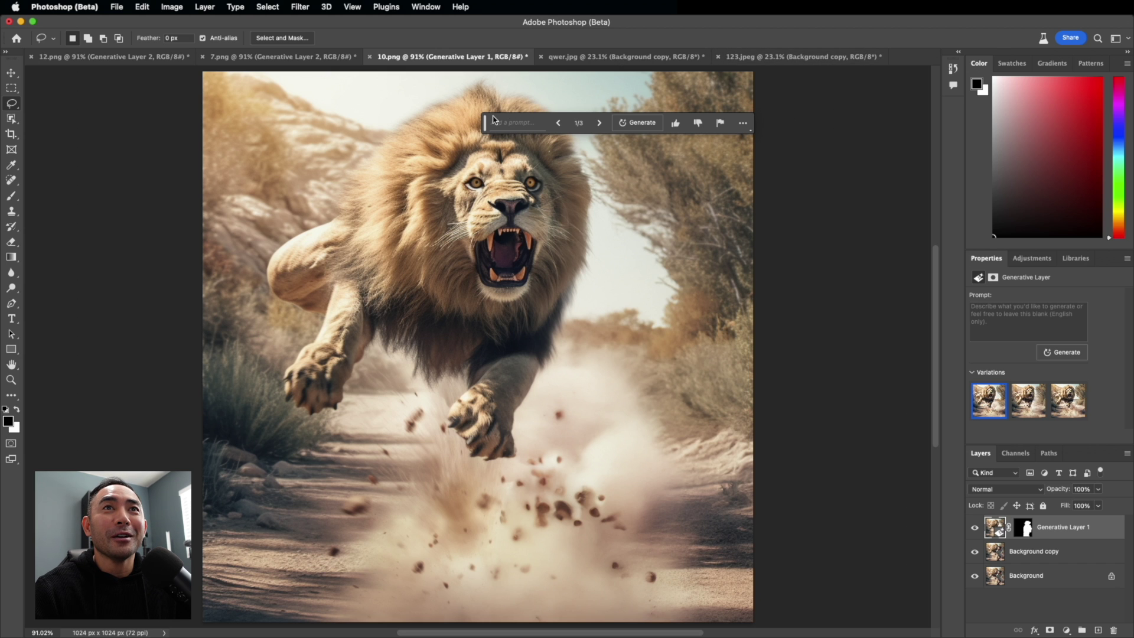
drag(485, 123, 61, 89)
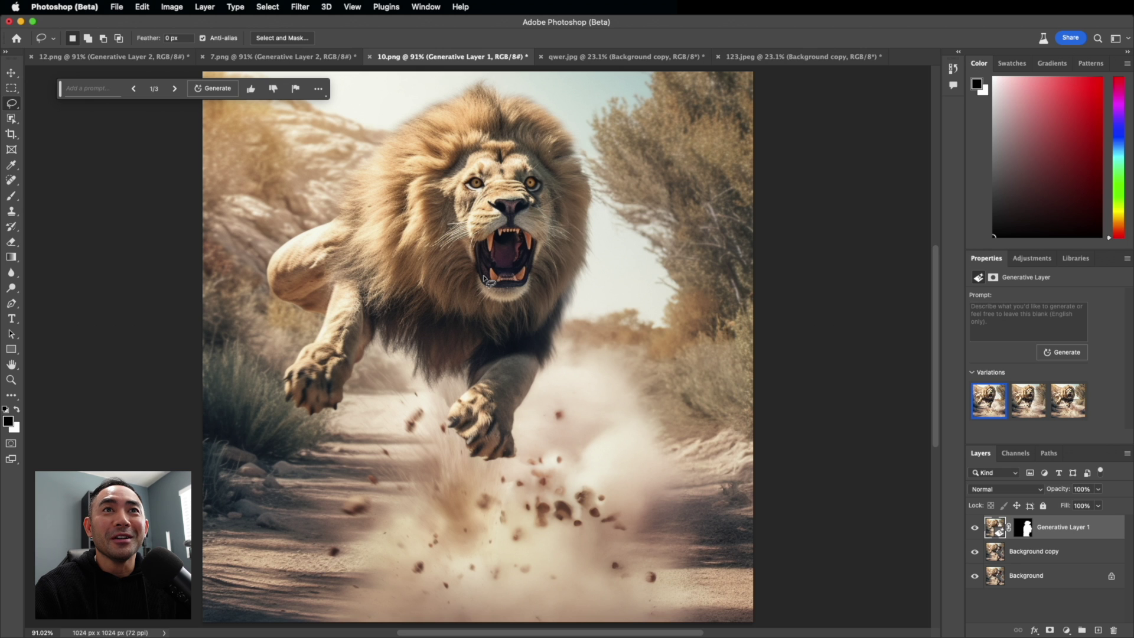
click(624, 56)
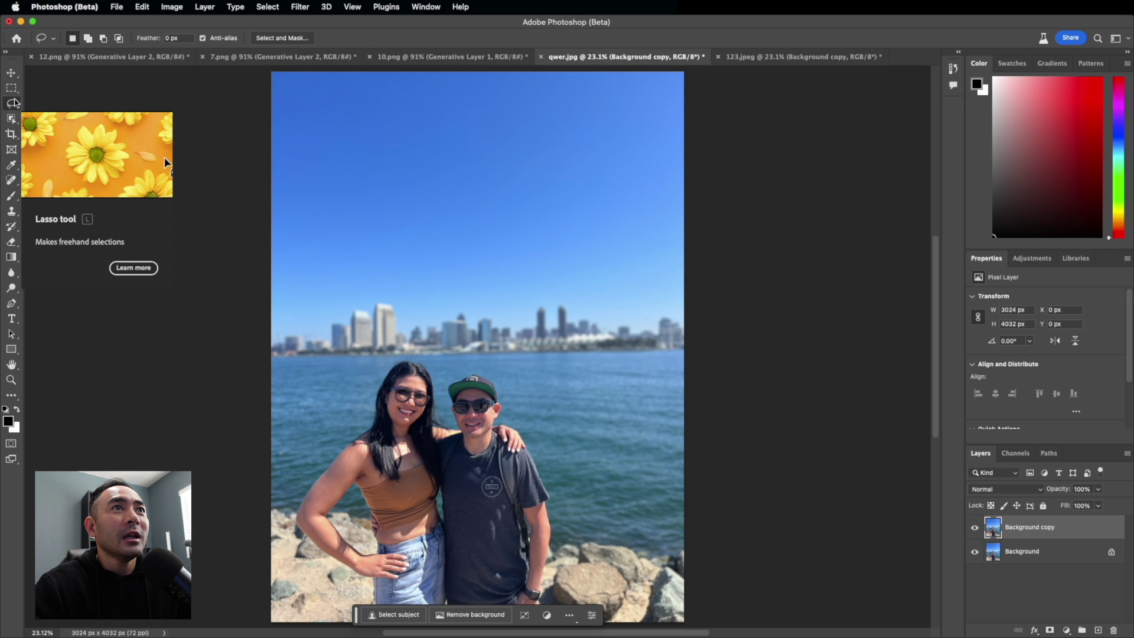
- Crop qwer.jpg to 2650 × 3576 px, trimming top sky and adding a white bottom strip
click(9, 136)
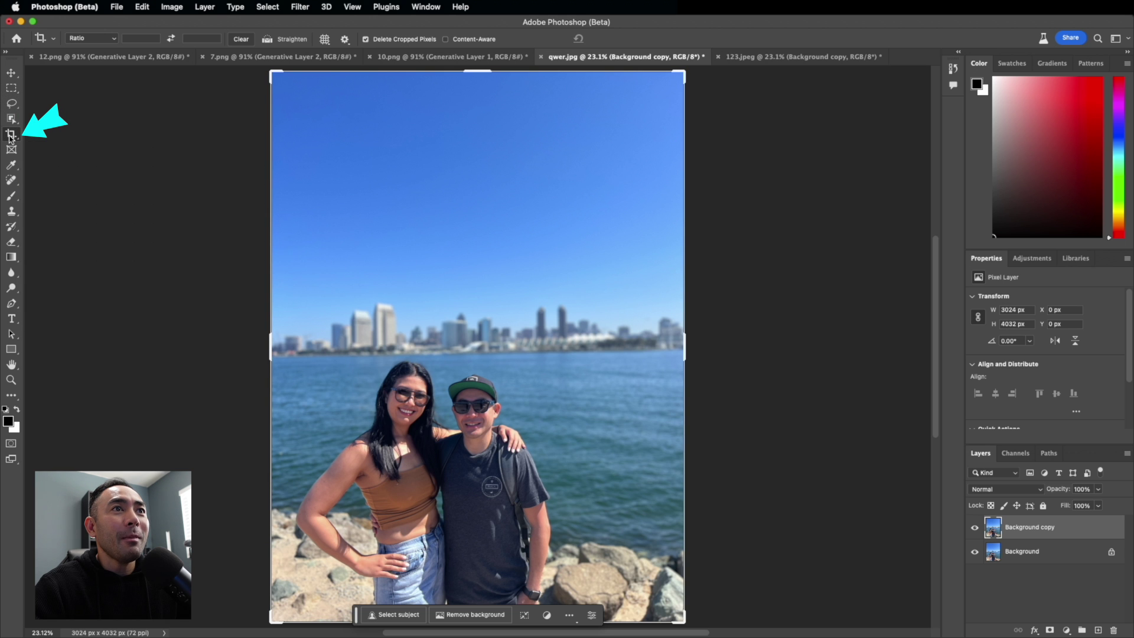
drag(679, 78, 657, 151)
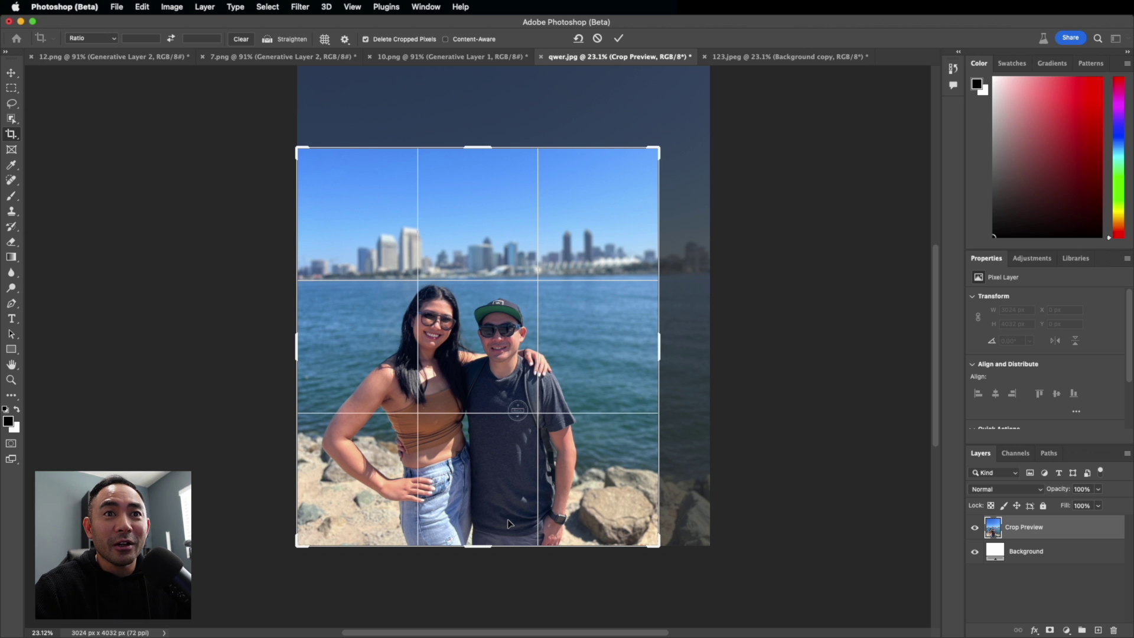
drag(475, 549, 468, 595)
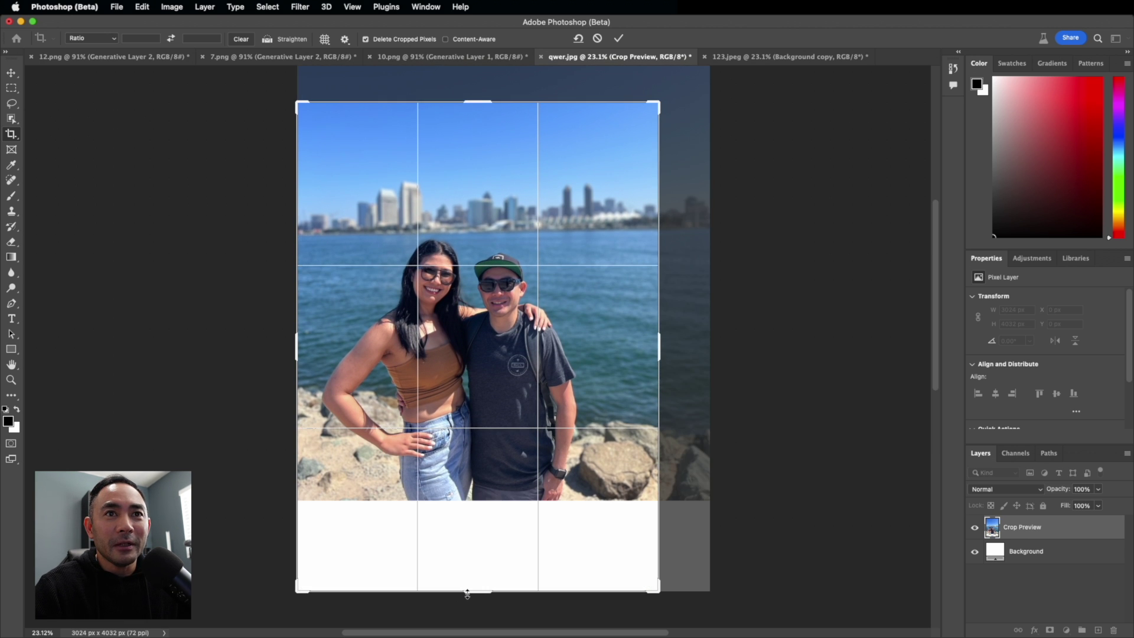
click(14, 90)
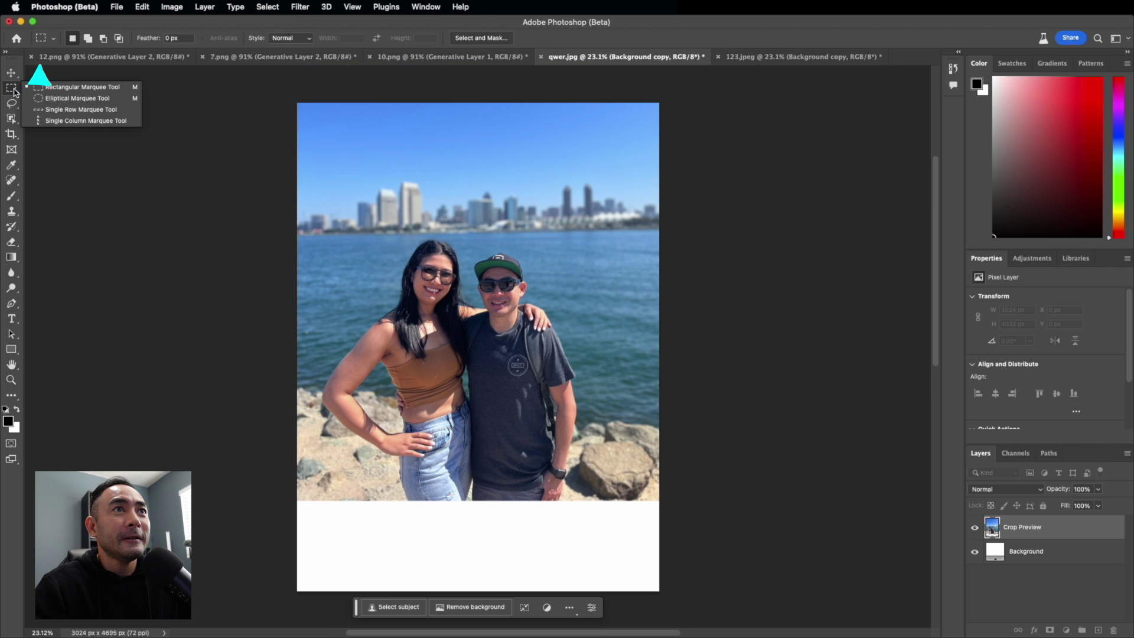
click(12, 92)
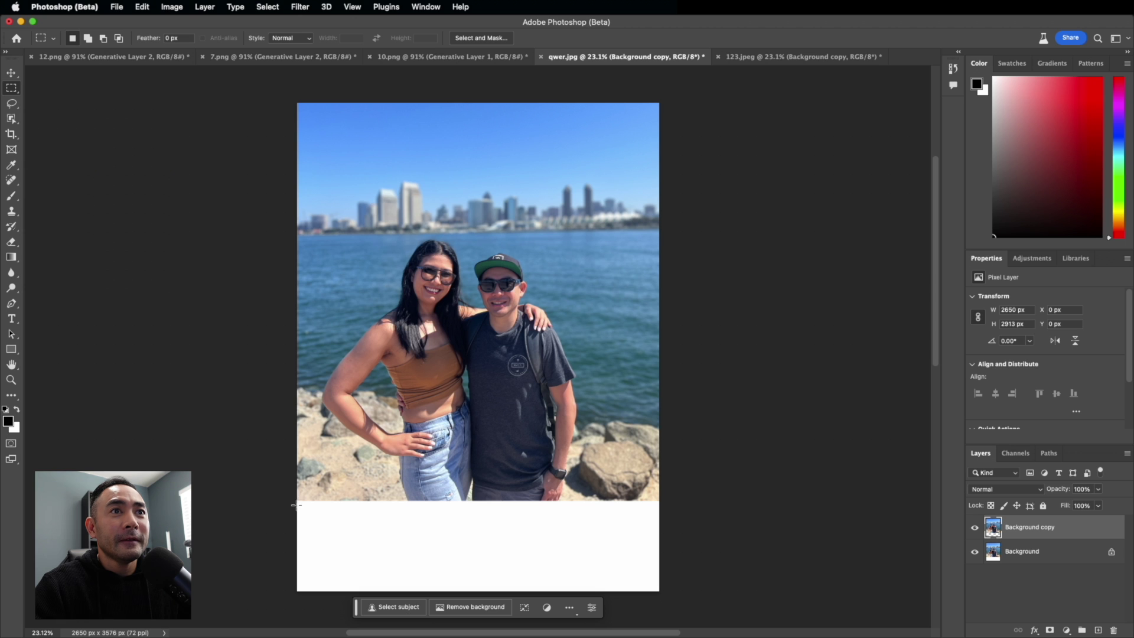
- Generate legs and rocky ground in the blank bottom strip without a prompt, keep the first variation, then go to 123.jpeg
drag(294, 497, 756, 448)
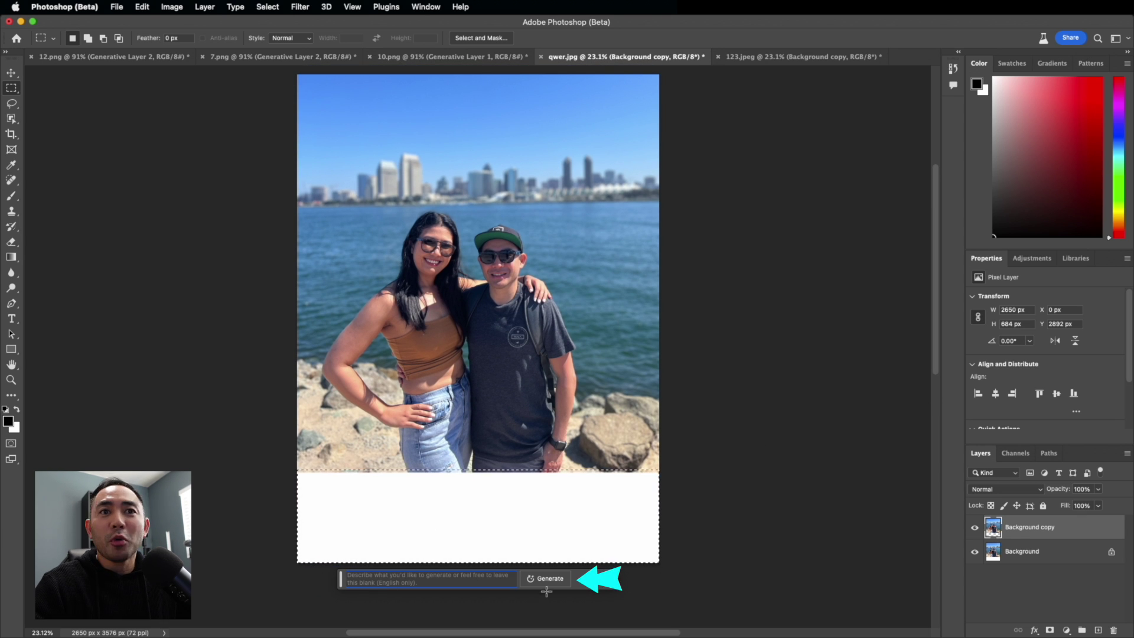
click(551, 582)
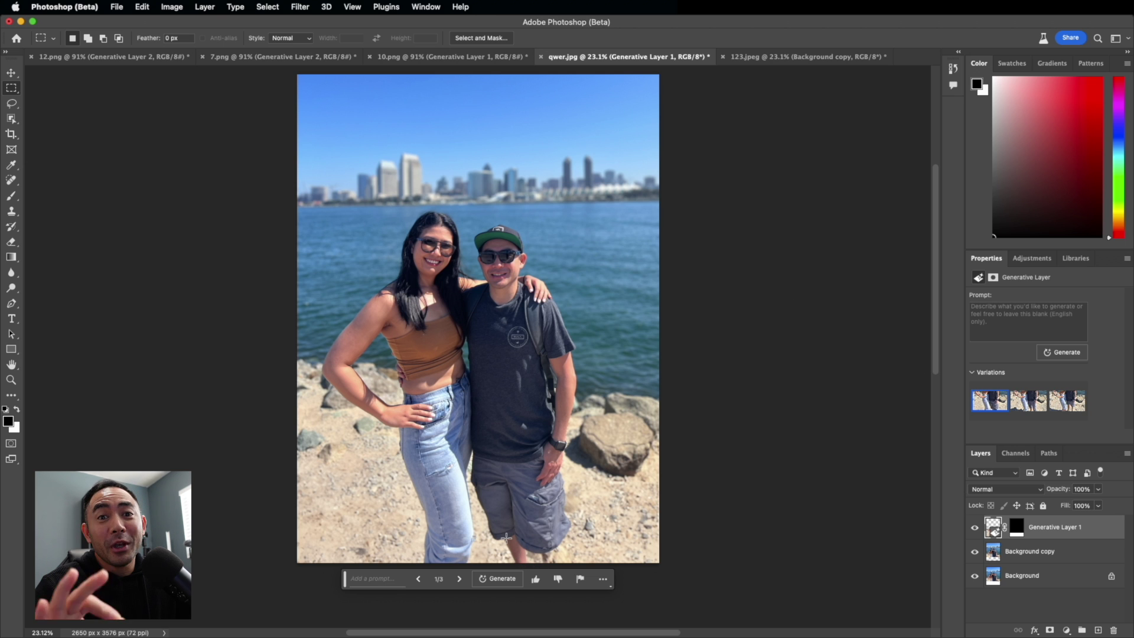
click(1035, 405)
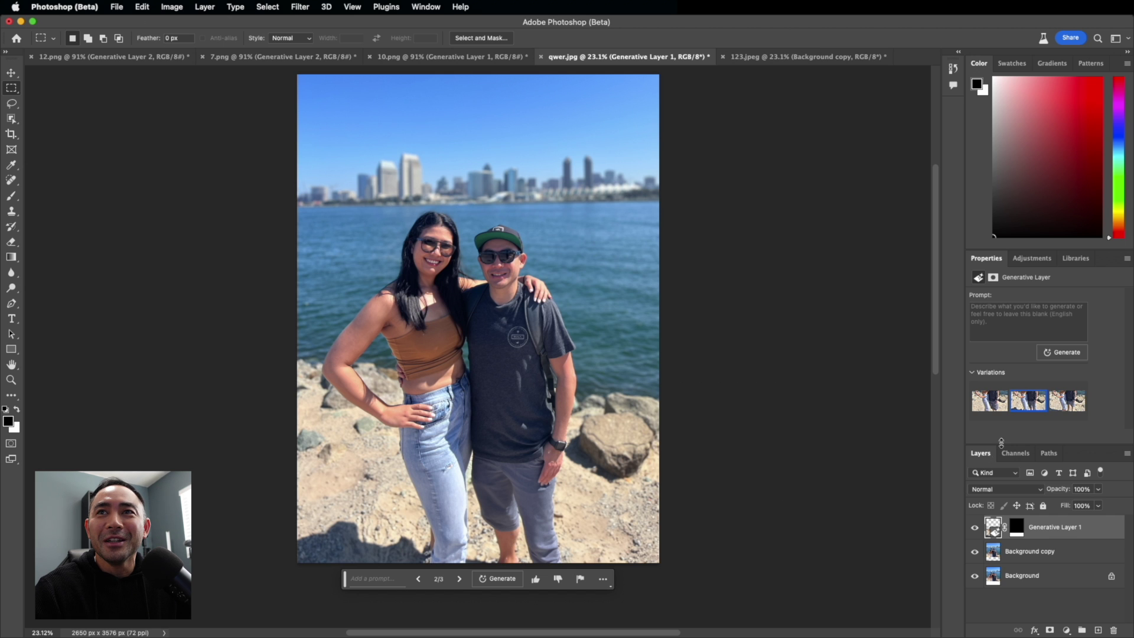
mouse_move(1063, 412)
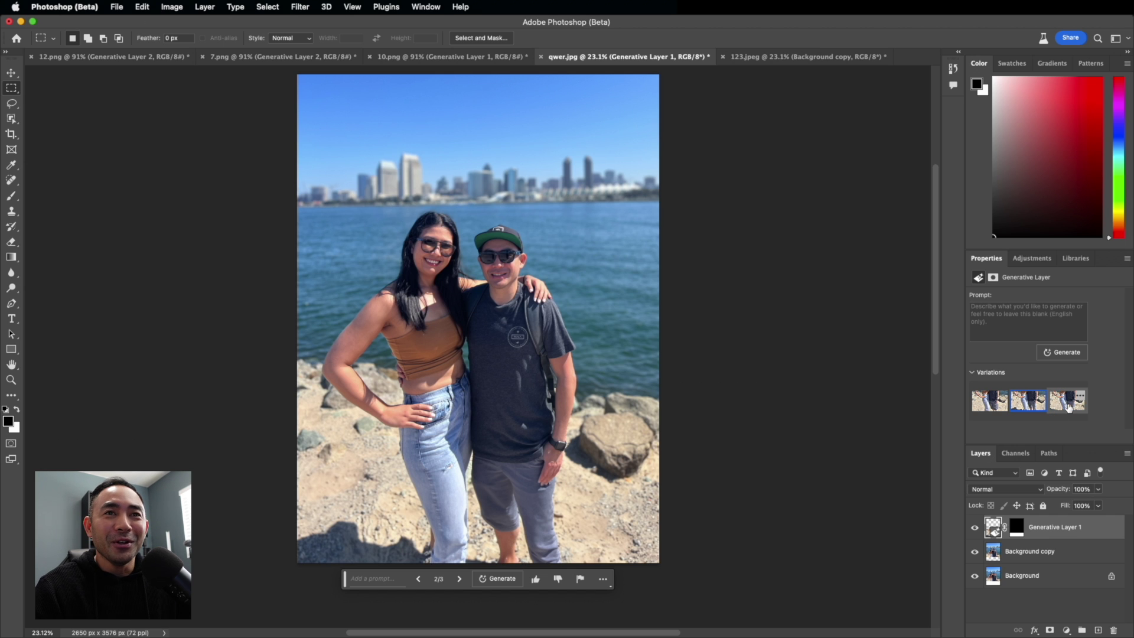
click(1069, 407)
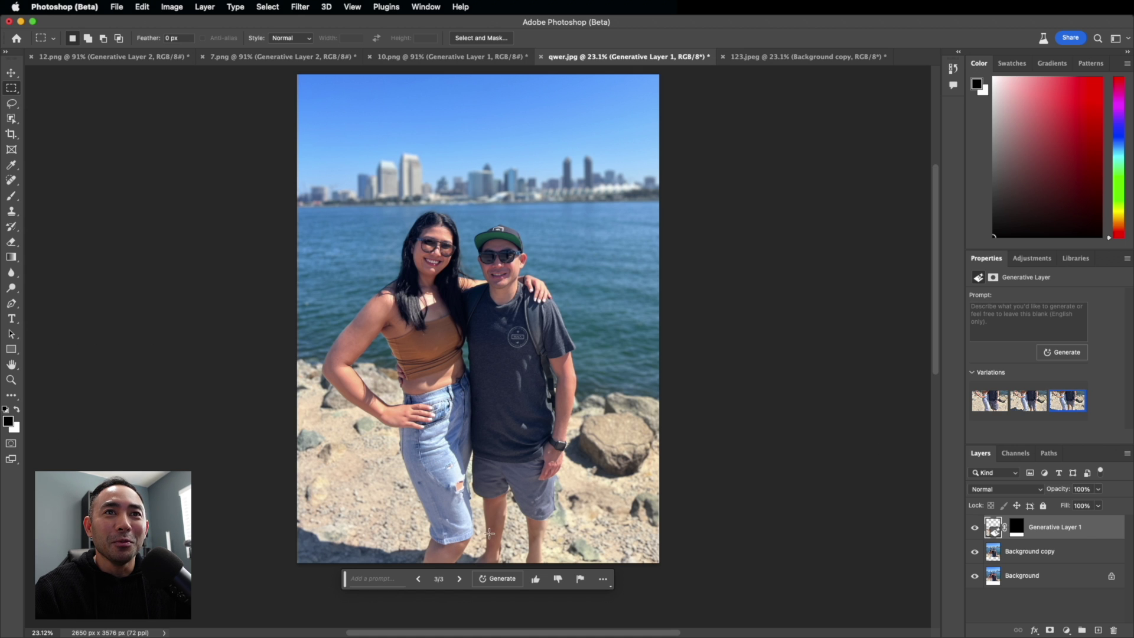
click(992, 408)
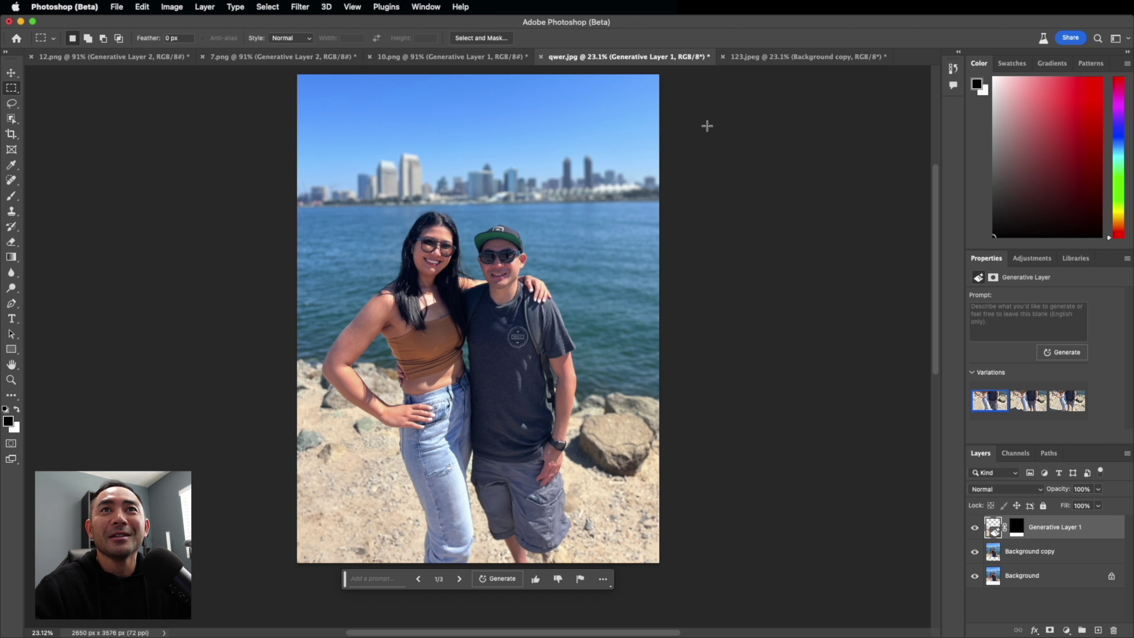
click(791, 56)
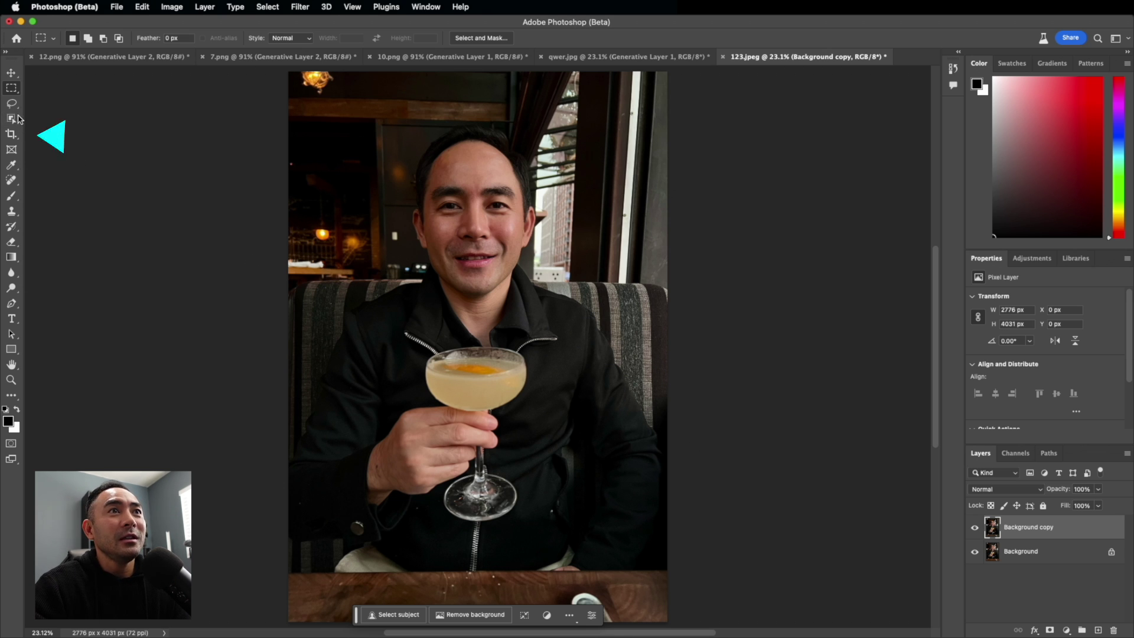
- Crop-extend 123.jpeg to 5781 × 4031 px with white strips on both sides, then select the left strip
click(12, 136)
drag(288, 349, 197, 347)
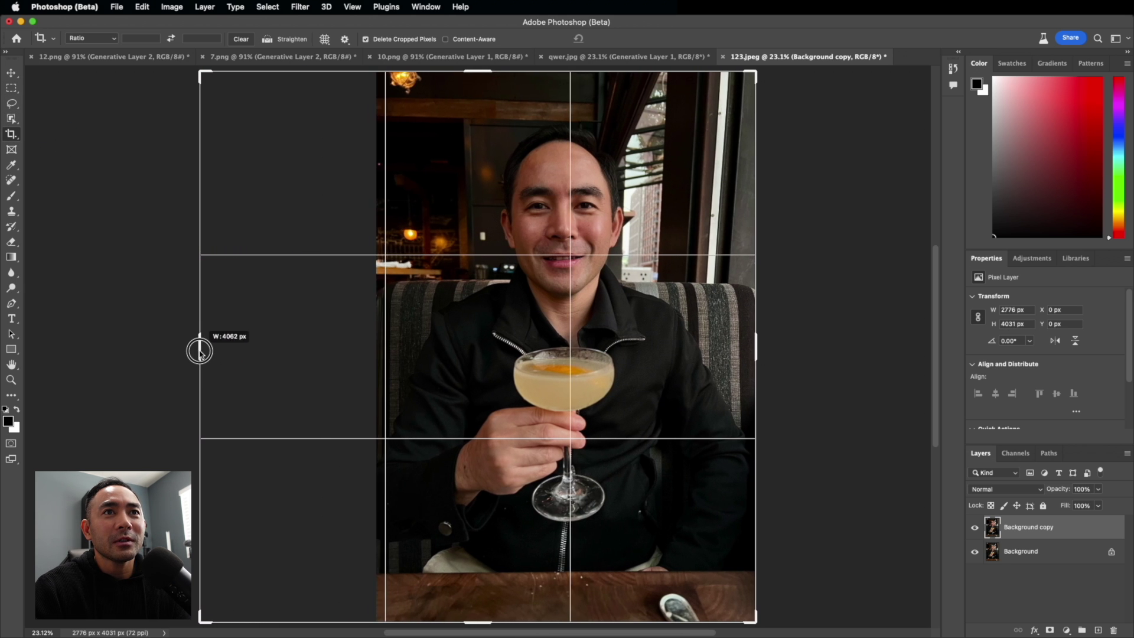
drag(754, 349, 856, 349)
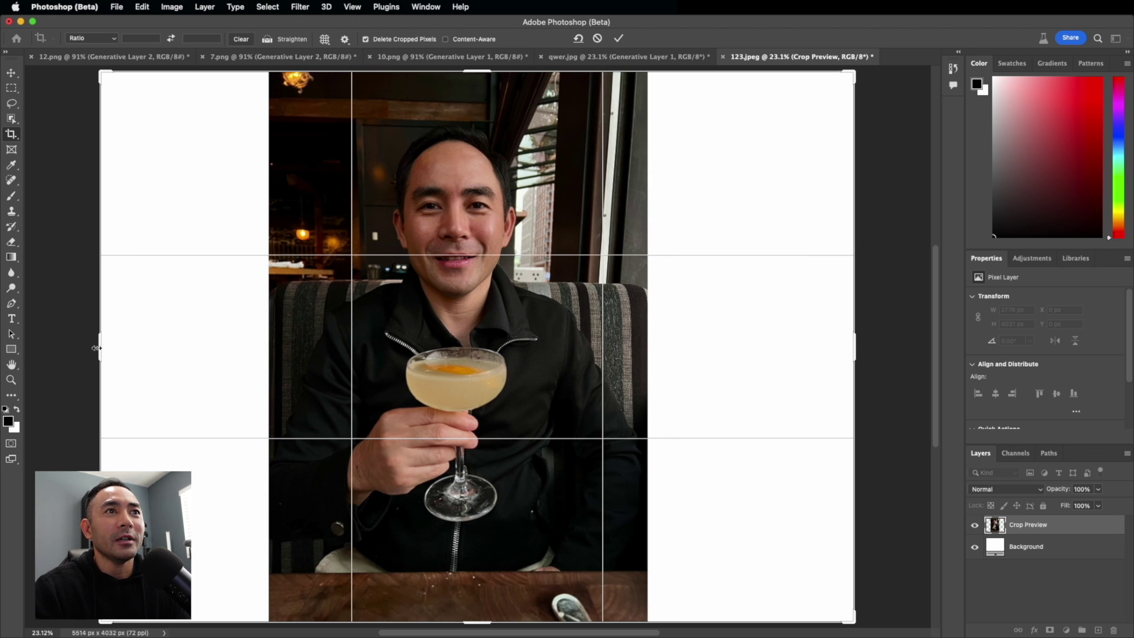
drag(99, 348, 82, 347)
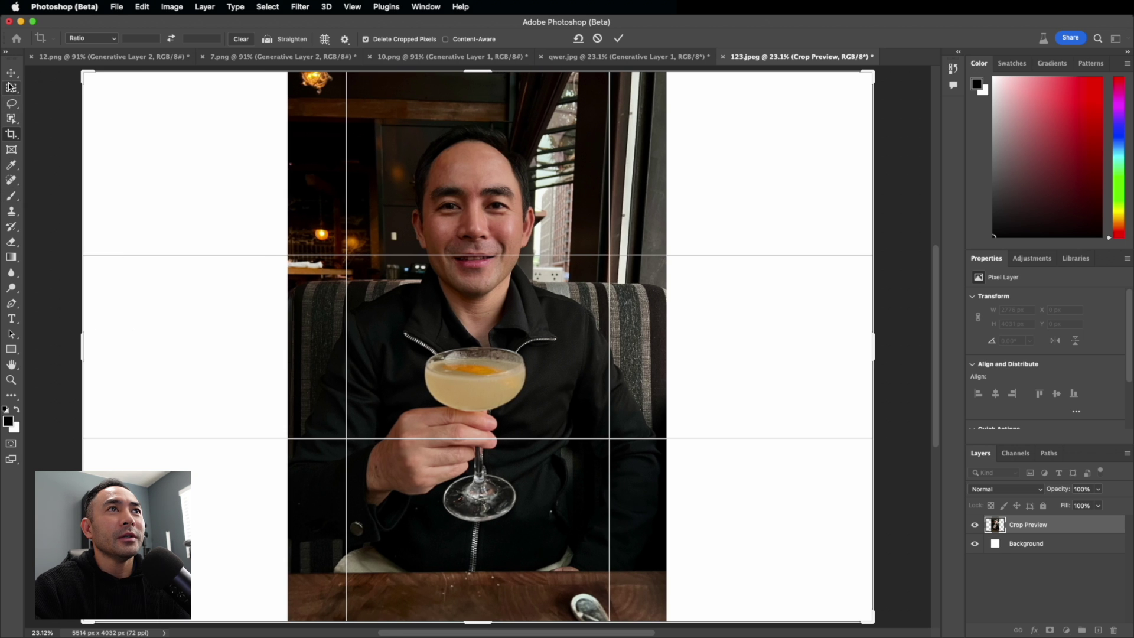
click(12, 88)
drag(83, 71, 294, 628)
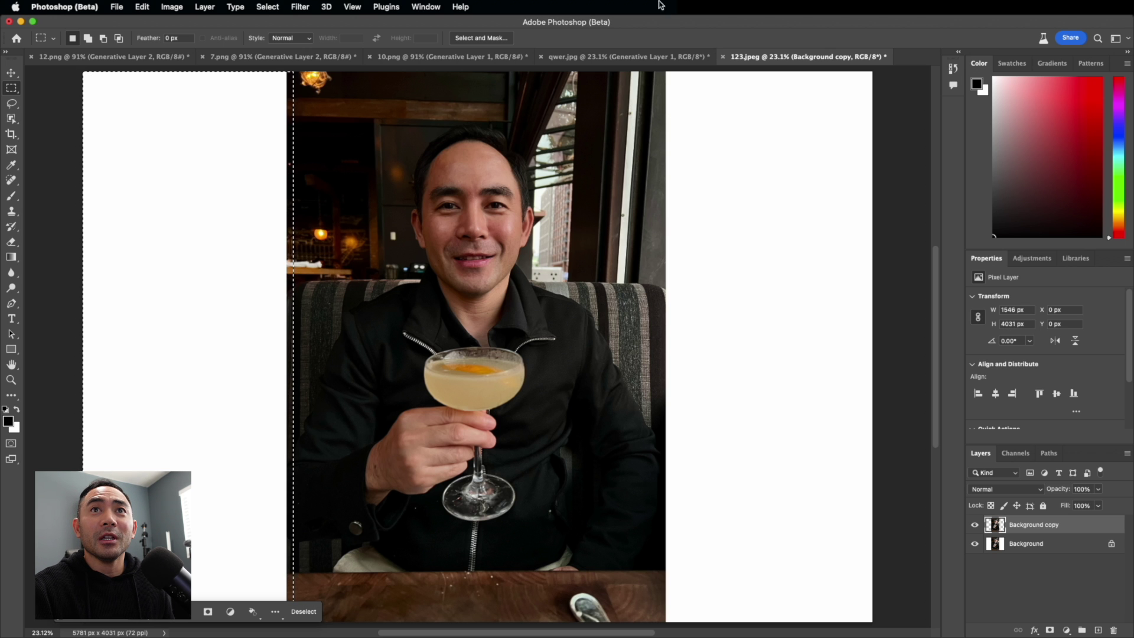
- Add the right white strip to the selection and generate restaurant booths and window scenery with an empty prompt
drag(663, 71, 772, 405)
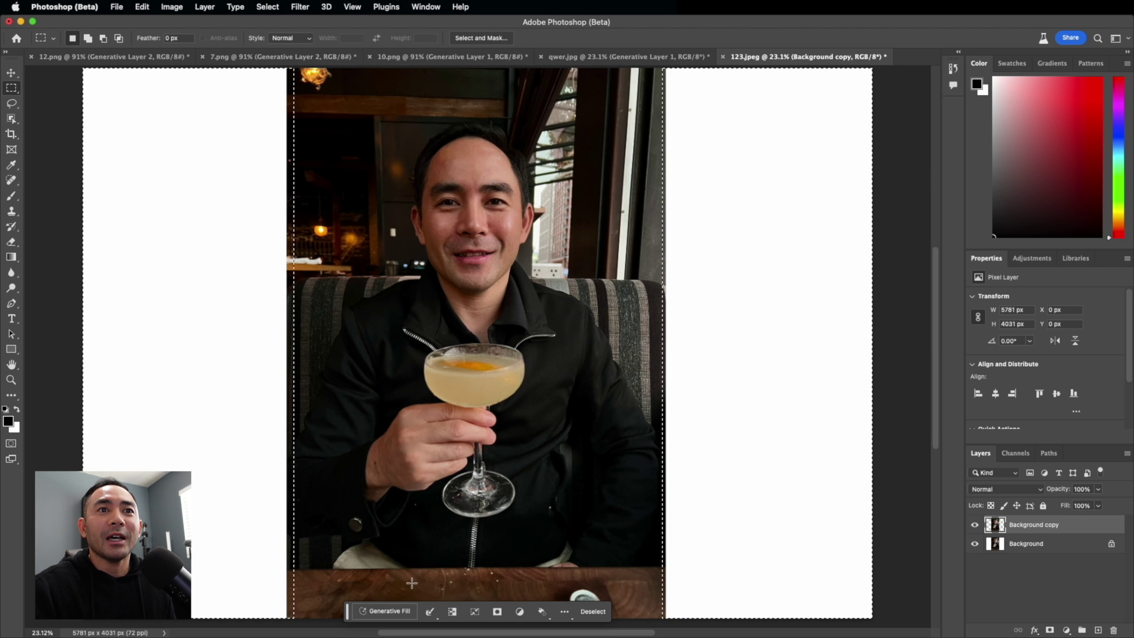
click(385, 612)
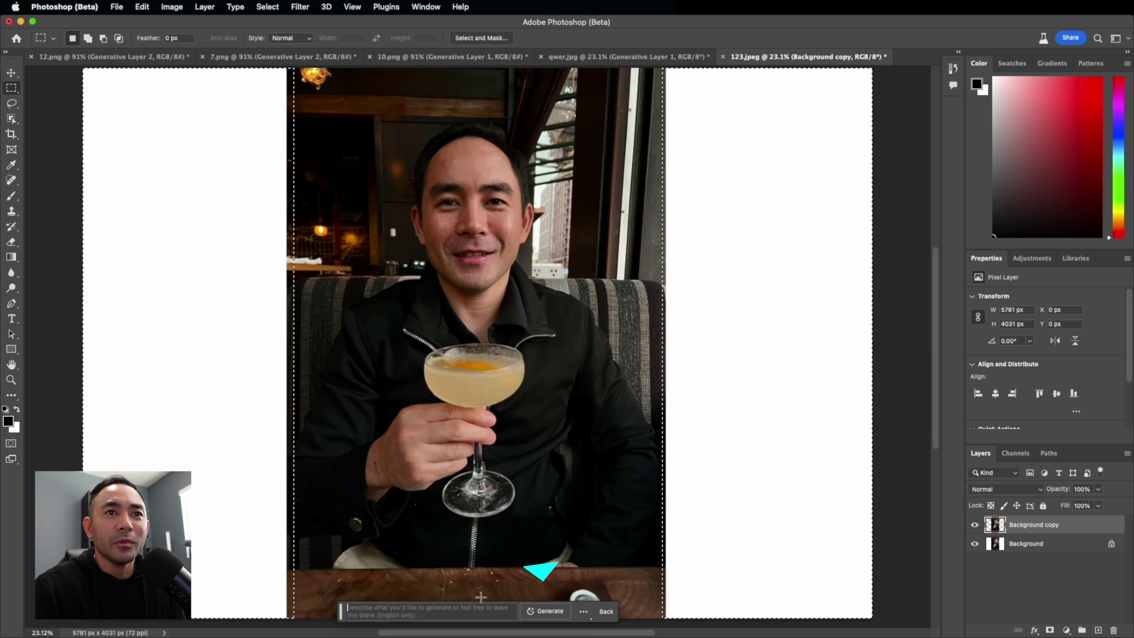
click(540, 612)
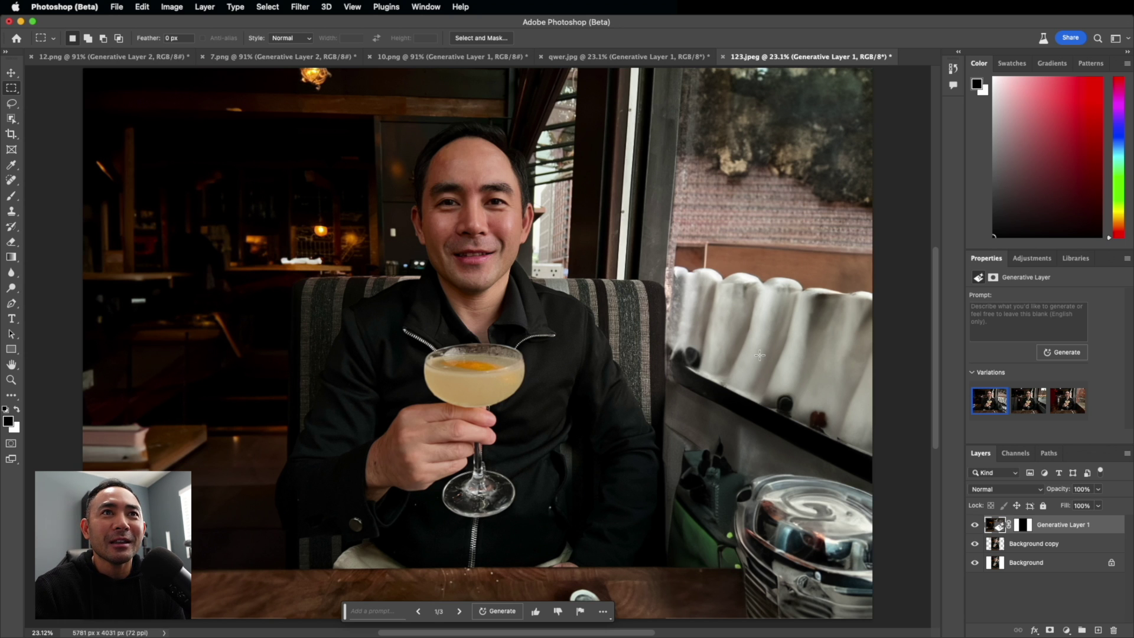
click(1028, 407)
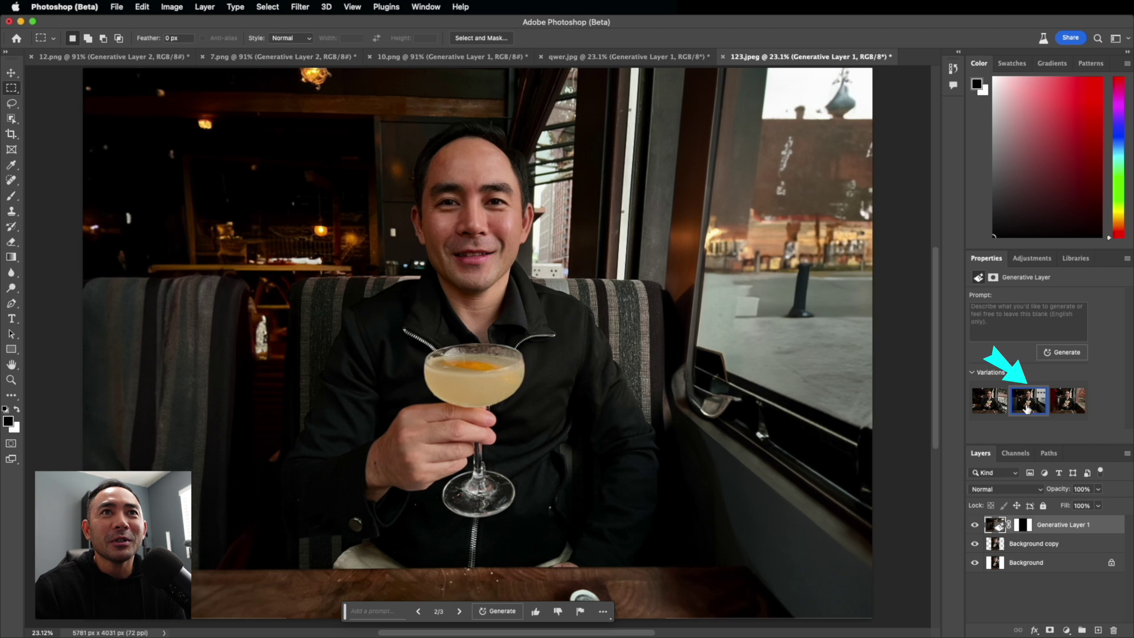
- Compare the third, brick-wall variation, then keep the second variation with the street window
click(1062, 406)
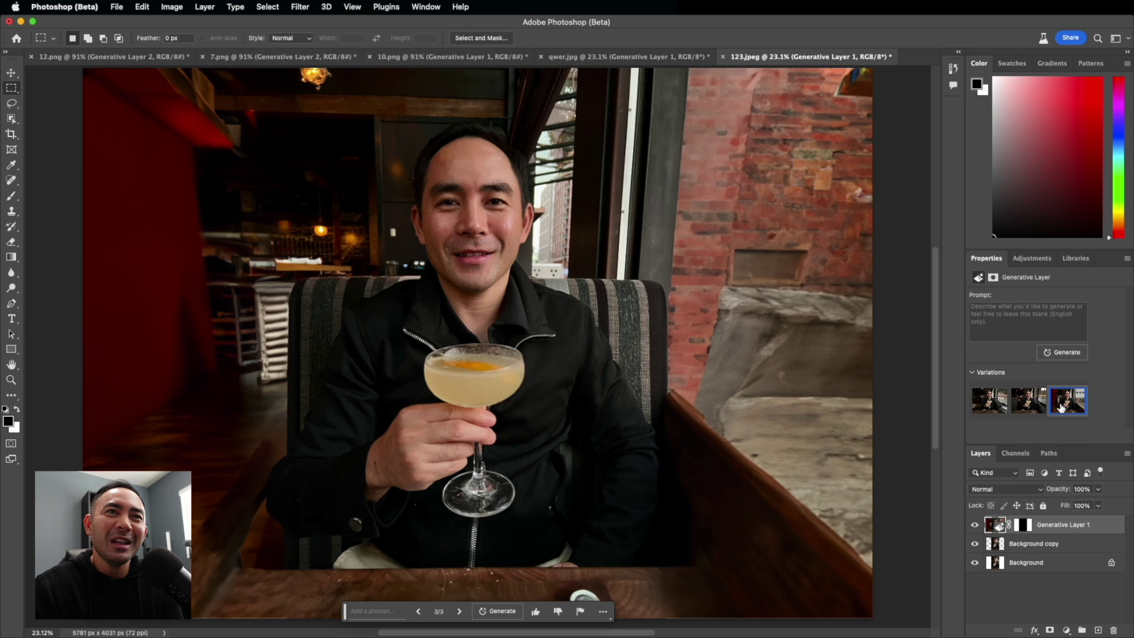
click(1028, 401)
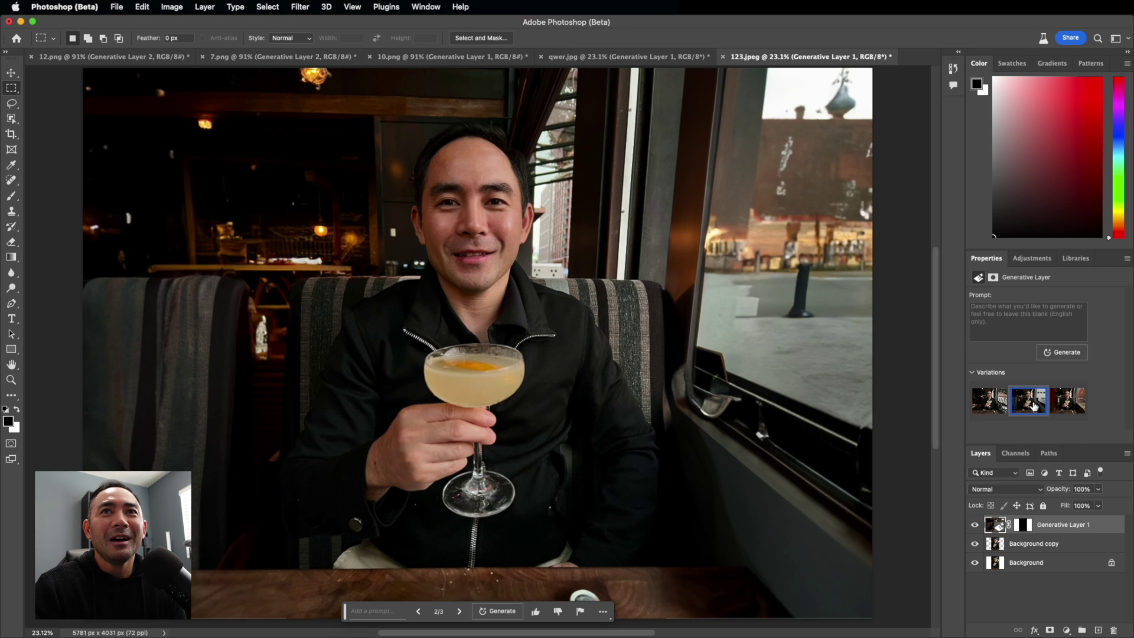